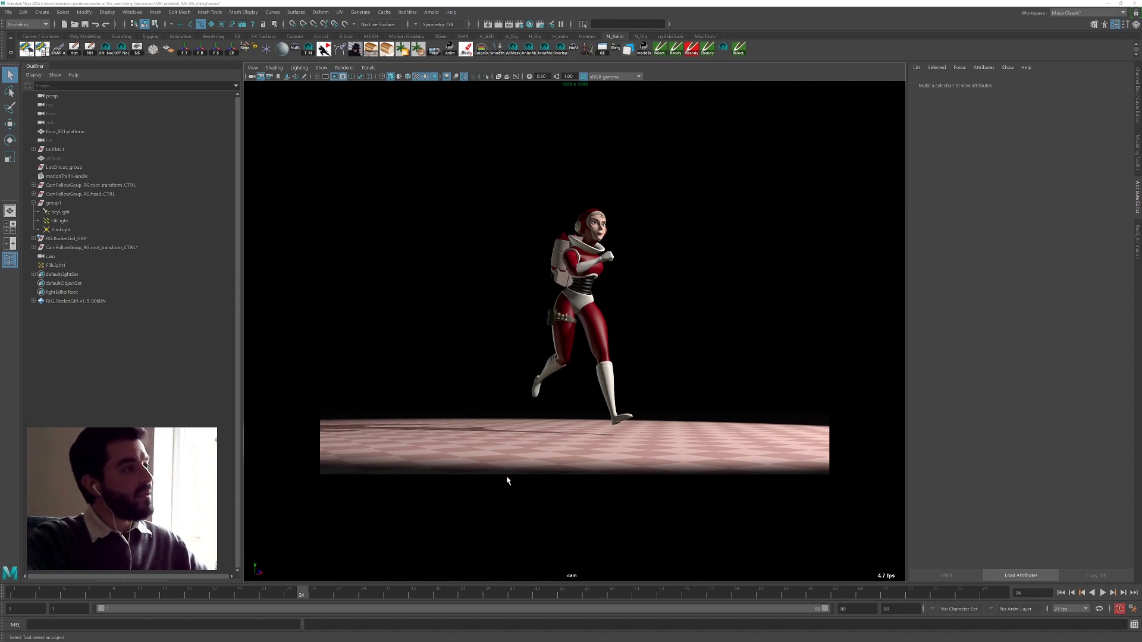
- Scrub through the run cycle and show the root transform control's Translate Z curve in the Graph Editor
{"action": "left_click", "coordinate": [33, 595]}
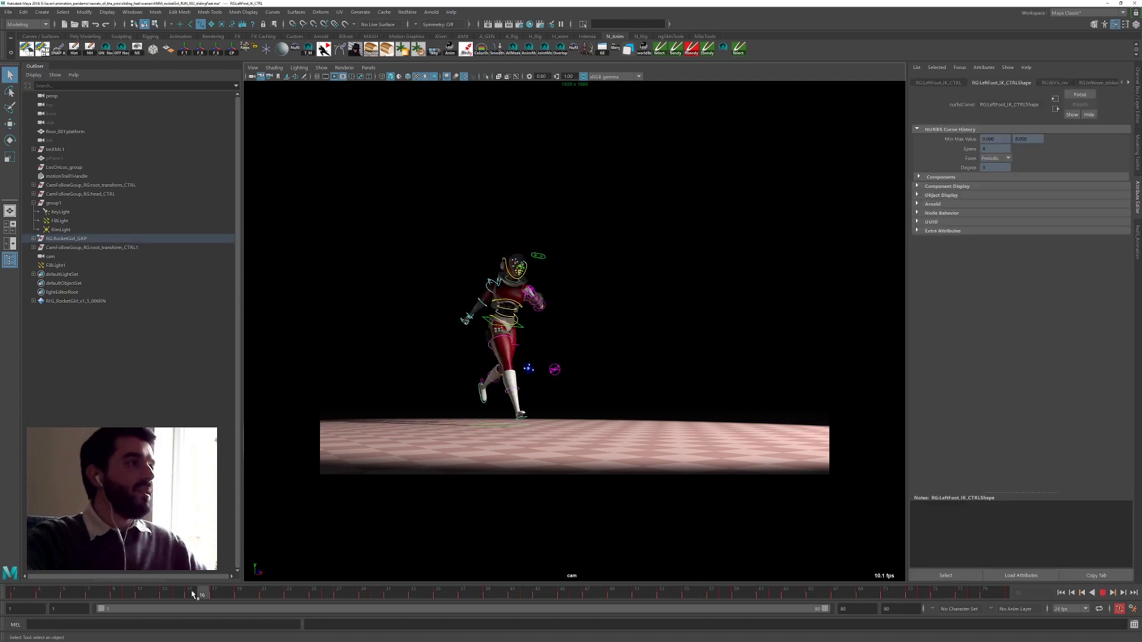
{"action": "left_click_drag", "start_coordinate": [194, 593], "coordinate": [128, 587]}
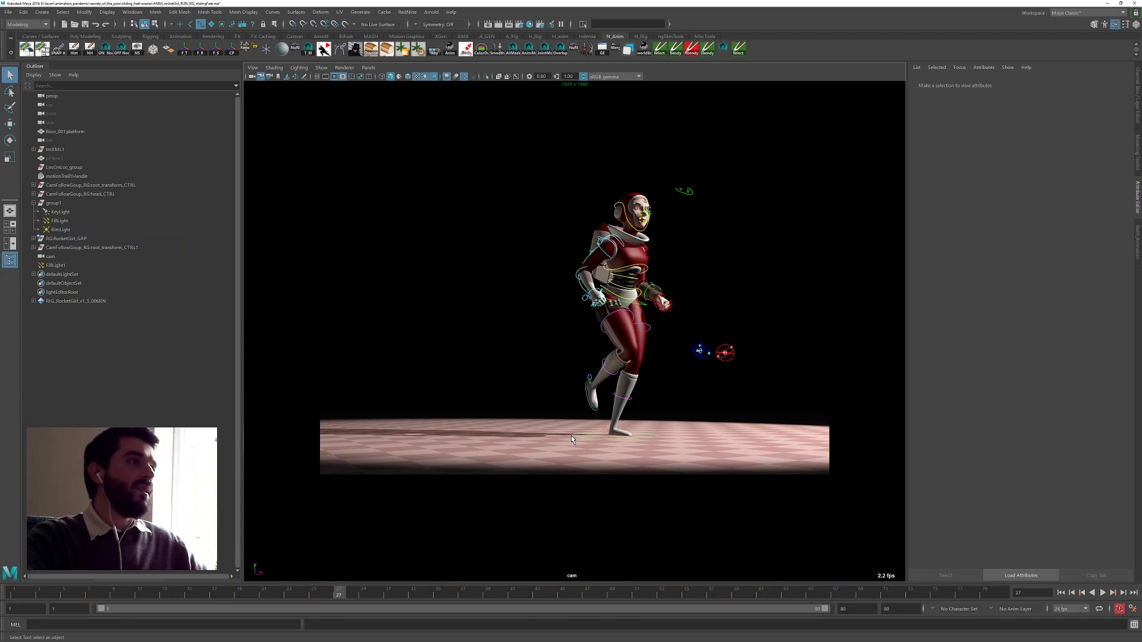
{"action": "left_click", "coordinate": [572, 435]}
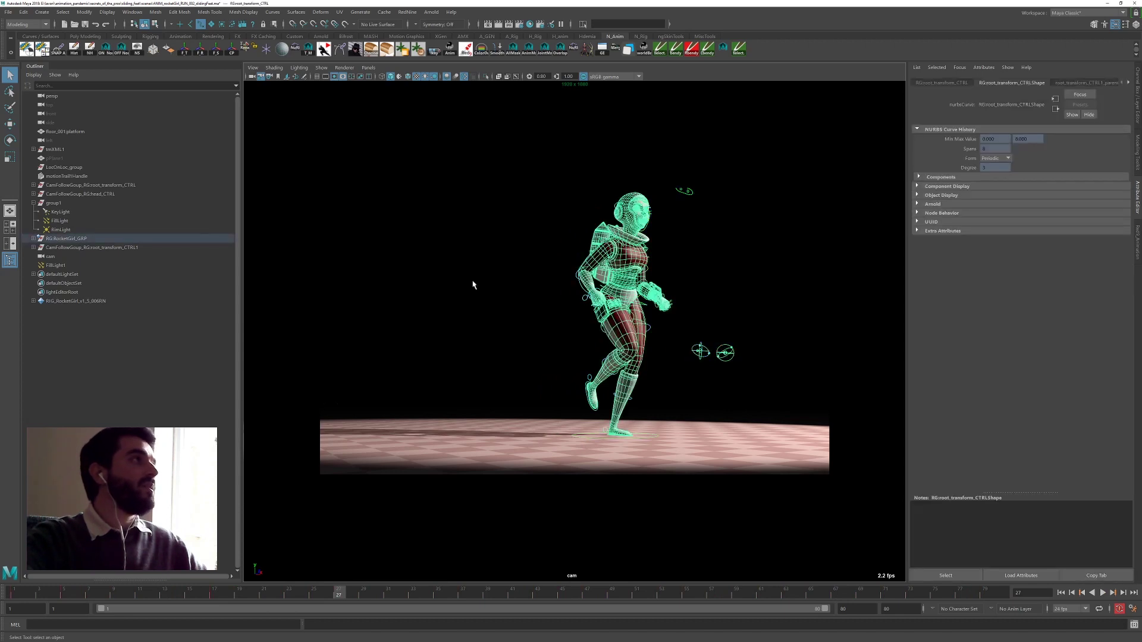
{"action": "left_click", "coordinate": [603, 49]}
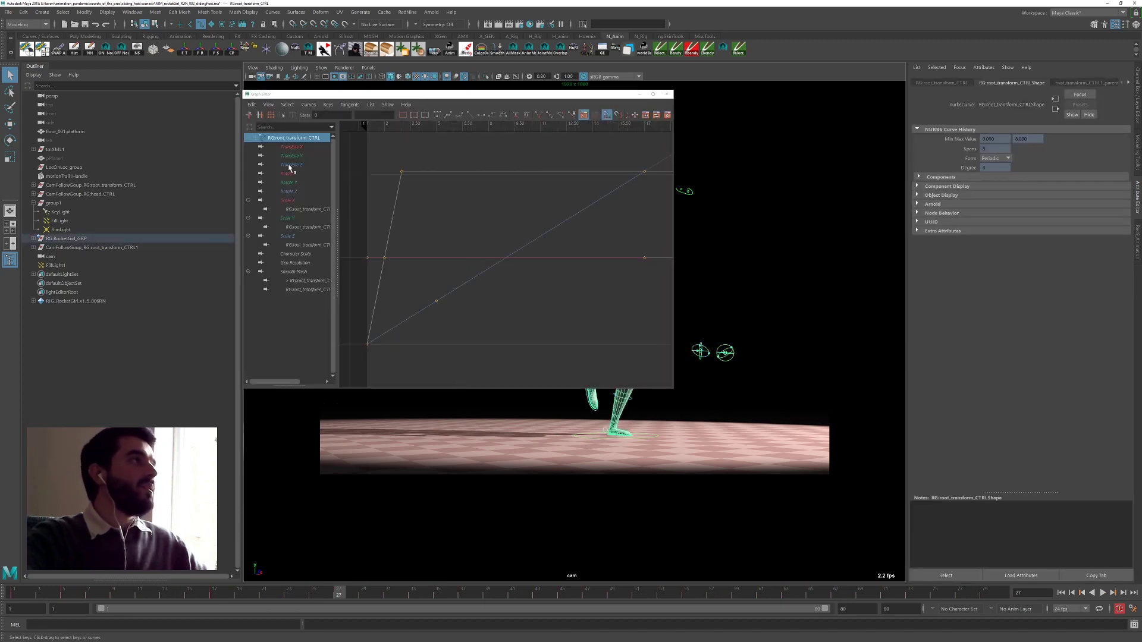
{"action": "left_click", "coordinate": [292, 165]}
{"action": "left_click_drag", "start_coordinate": [398, 339], "coordinate": [665, 161]}
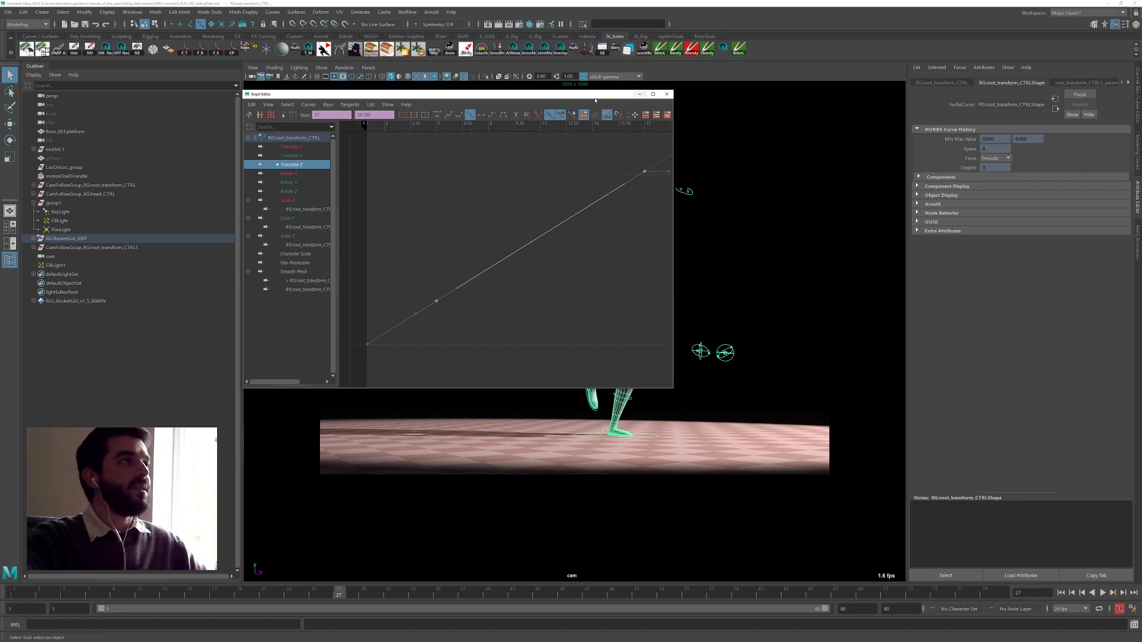
- Isolate the right foot IK control's Translate Z curve and frame its descending keys from frame 33 onward
{"action": "left_click_drag", "start_coordinate": [637, 94], "coordinate": [491, 83]}
{"action": "left_click", "coordinate": [582, 398]}
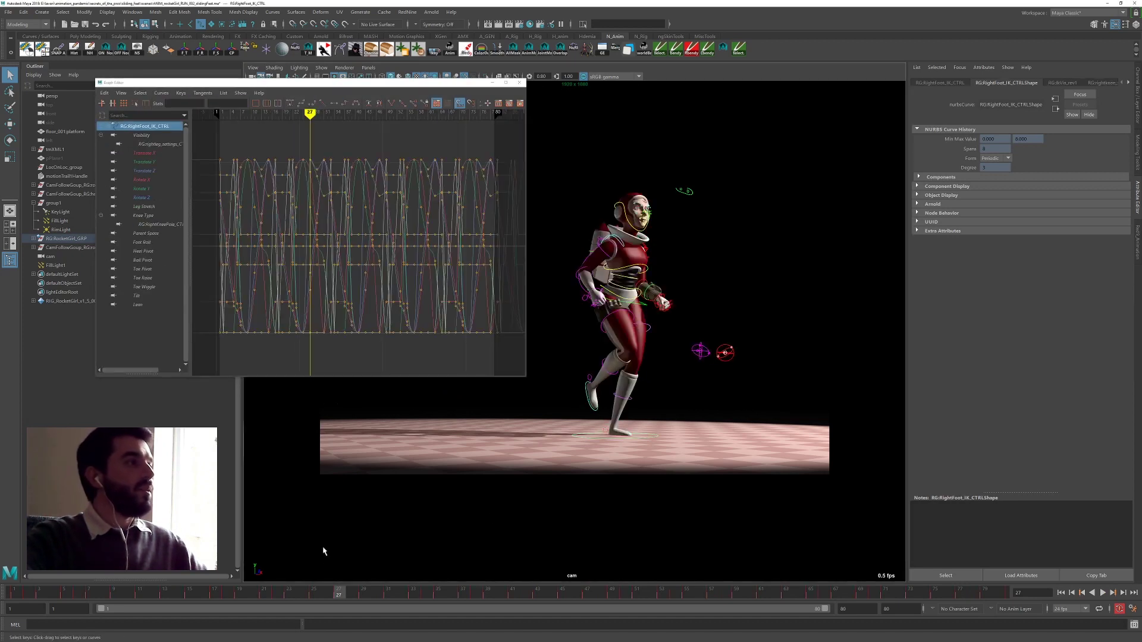
{"action": "left_click", "coordinate": [307, 596]}
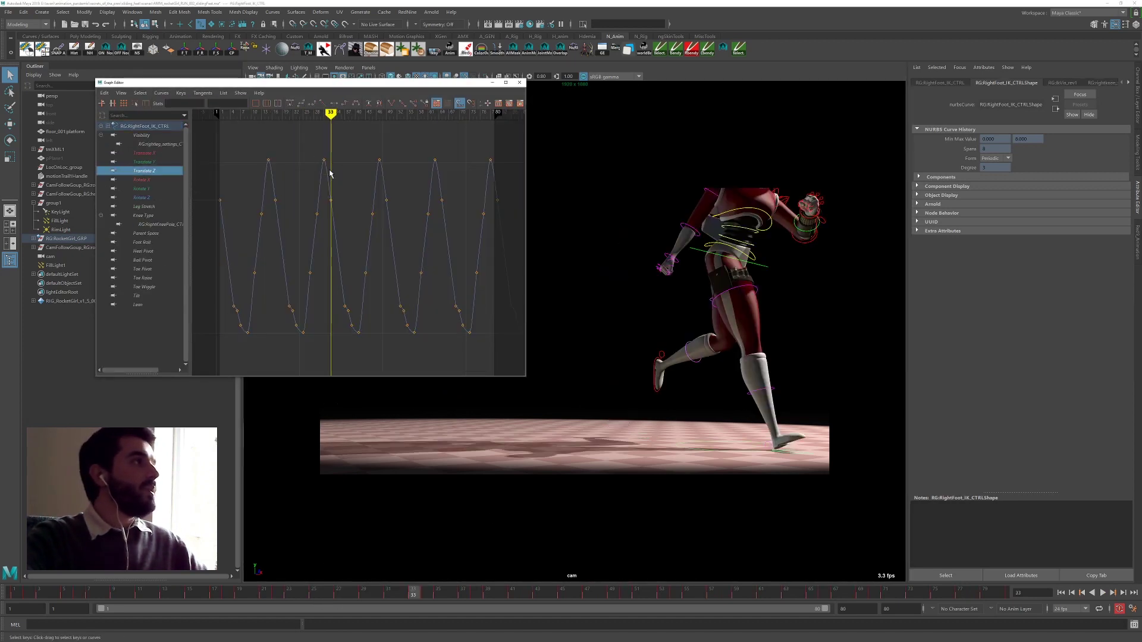
{"action": "left_click_drag", "start_coordinate": [329, 171], "coordinate": [351, 320]}
{"action": "key", "text": "f"}
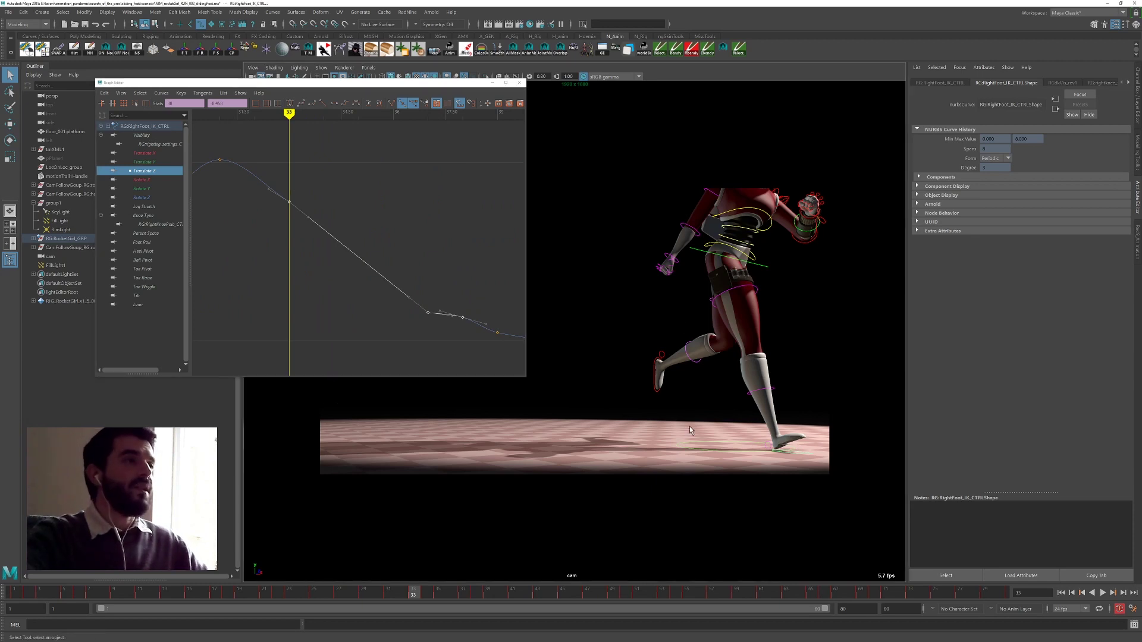
- Add the root control's Translate Z curve to the graph and compare its slope with the right foot's descending segments
{"action": "left_click", "coordinate": [679, 444]}
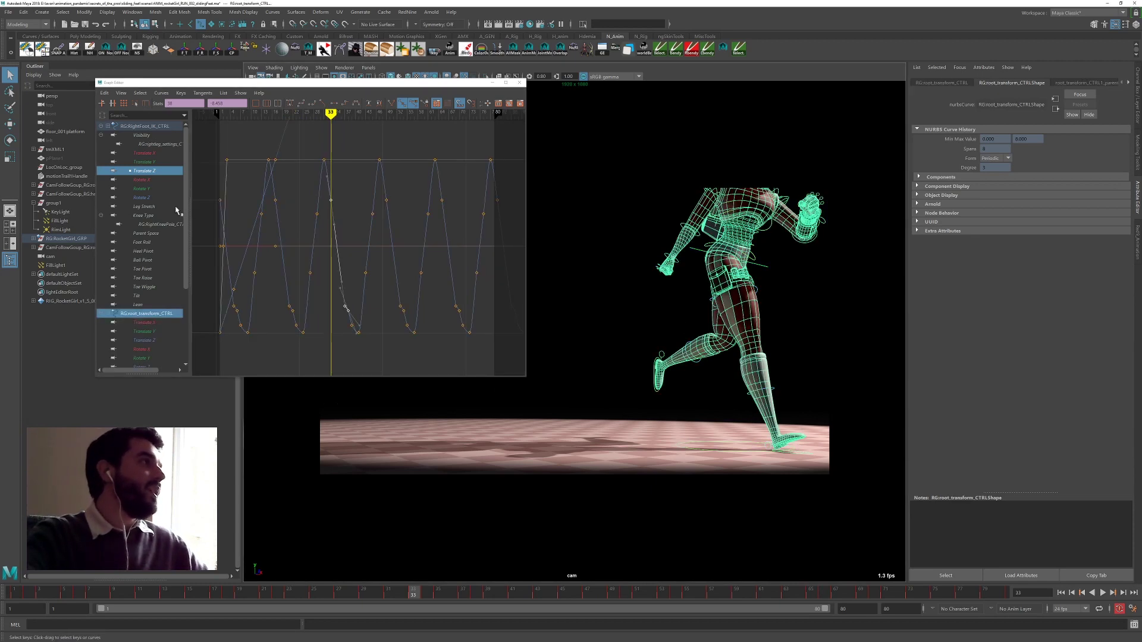
{"action": "left_click", "coordinate": [145, 340], "text": "ctrl"}
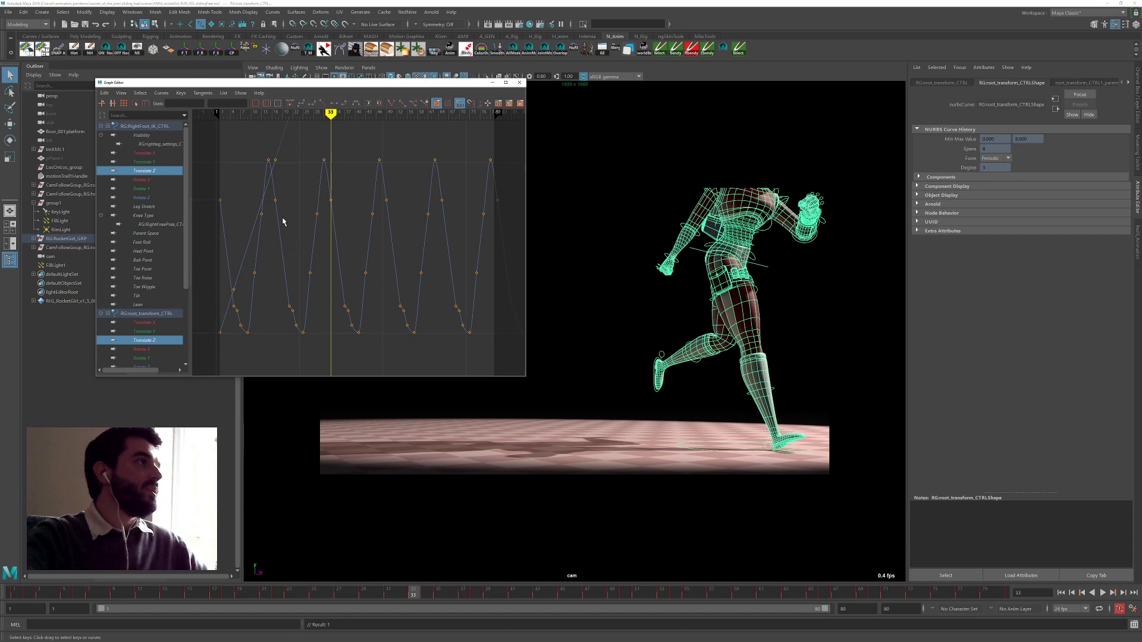
{"action": "middle_click_drag", "start_coordinate": [286, 221], "coordinate": [330, 247], "text": "alt"}
{"action": "left_click", "coordinate": [275, 304]}
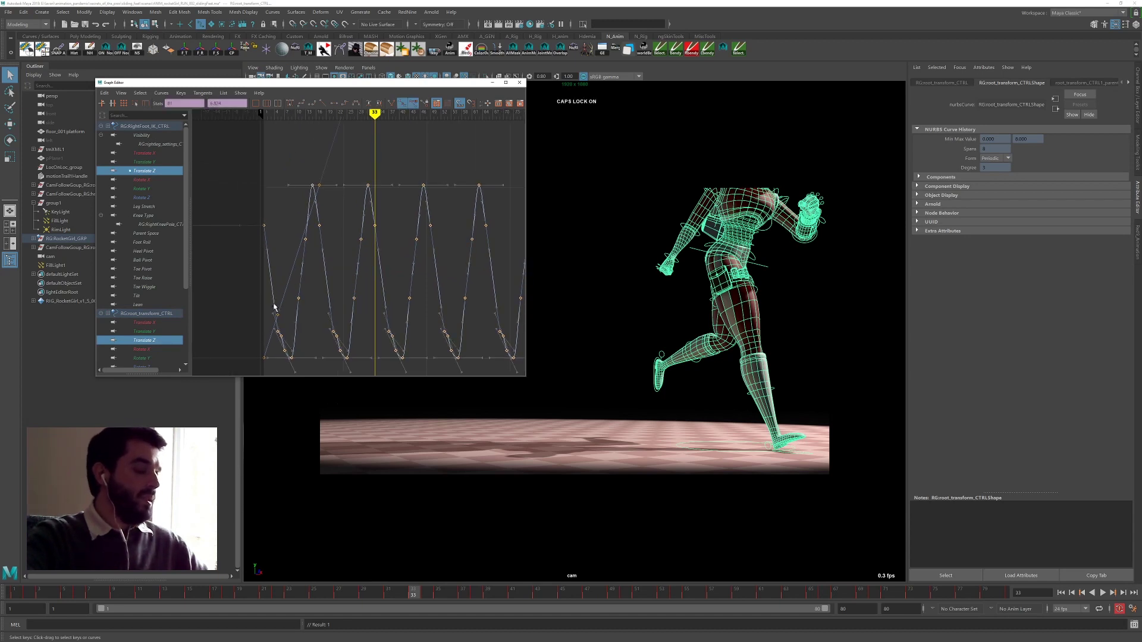
{"action": "left_click_drag", "start_coordinate": [260, 305], "coordinate": [283, 319]}
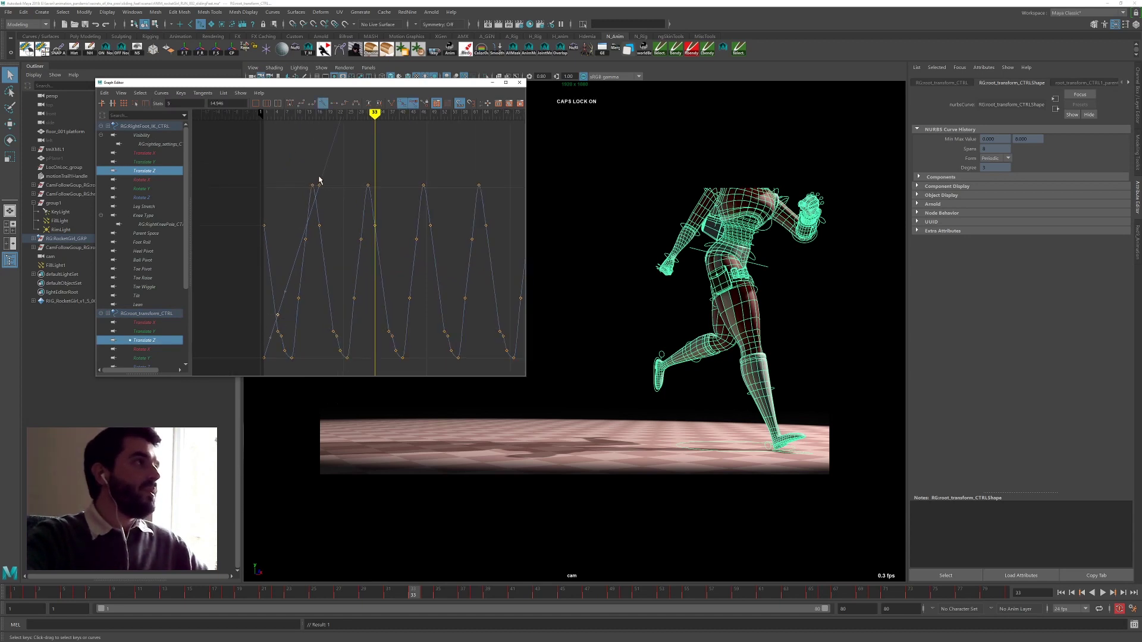
{"action": "left_click_drag", "start_coordinate": [319, 179], "coordinate": [322, 204]}
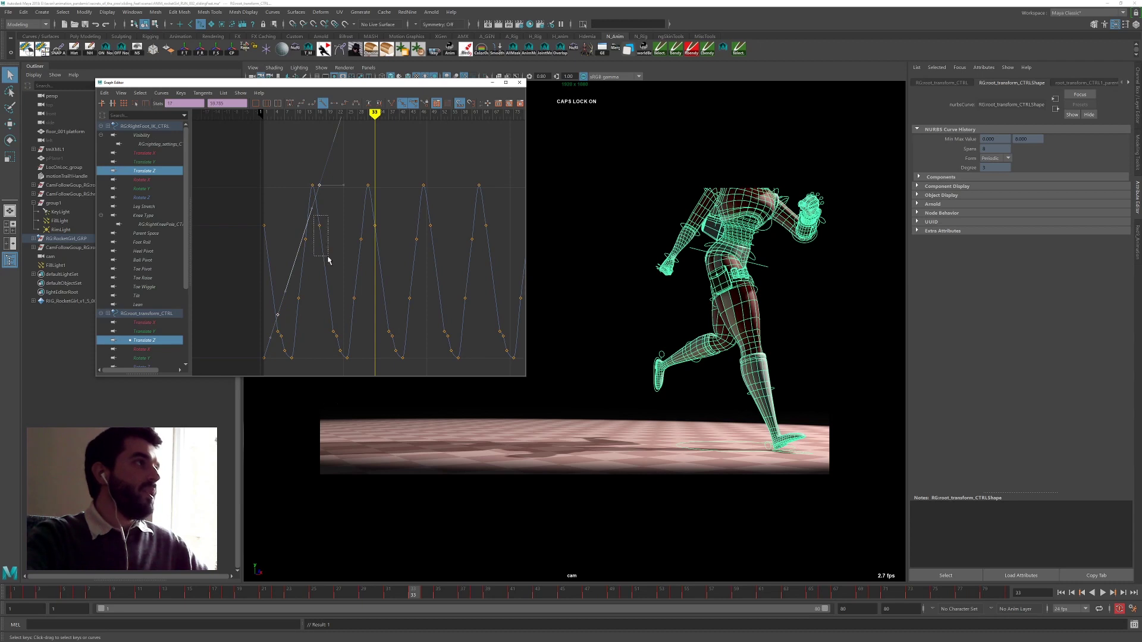
{"action": "left_click_drag", "start_coordinate": [326, 313], "coordinate": [343, 338]}
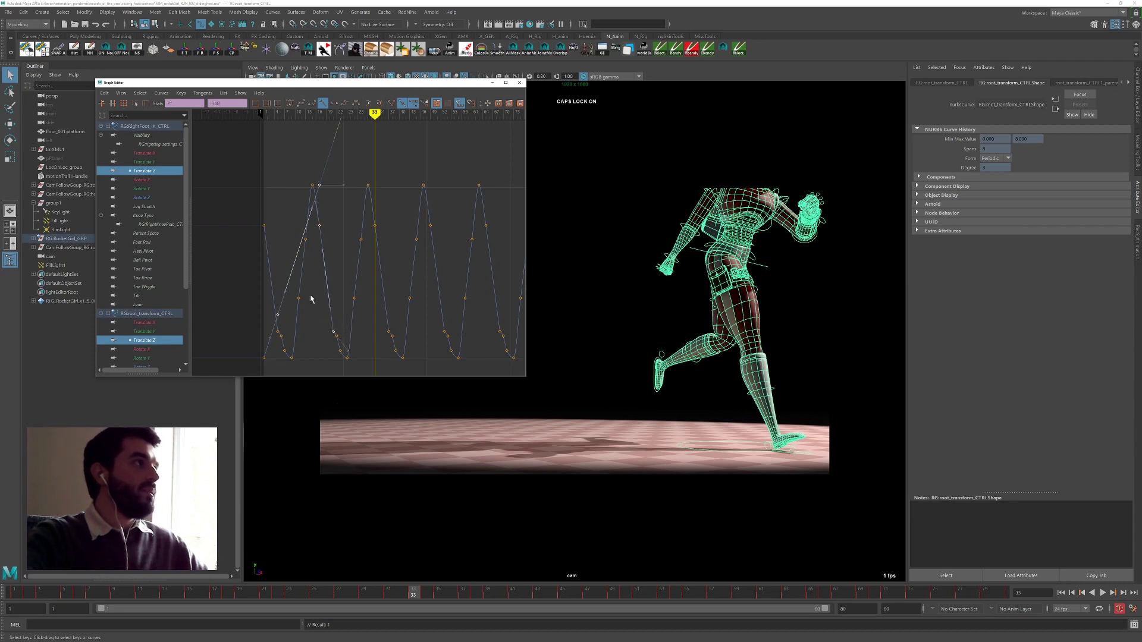
- Minimize the Graph Editor and scrub to frame 27 to examine the foot contact with the floor
{"action": "left_click", "coordinate": [492, 83]}
{"action": "left_click_drag", "start_coordinate": [351, 592], "coordinate": [322, 593]}
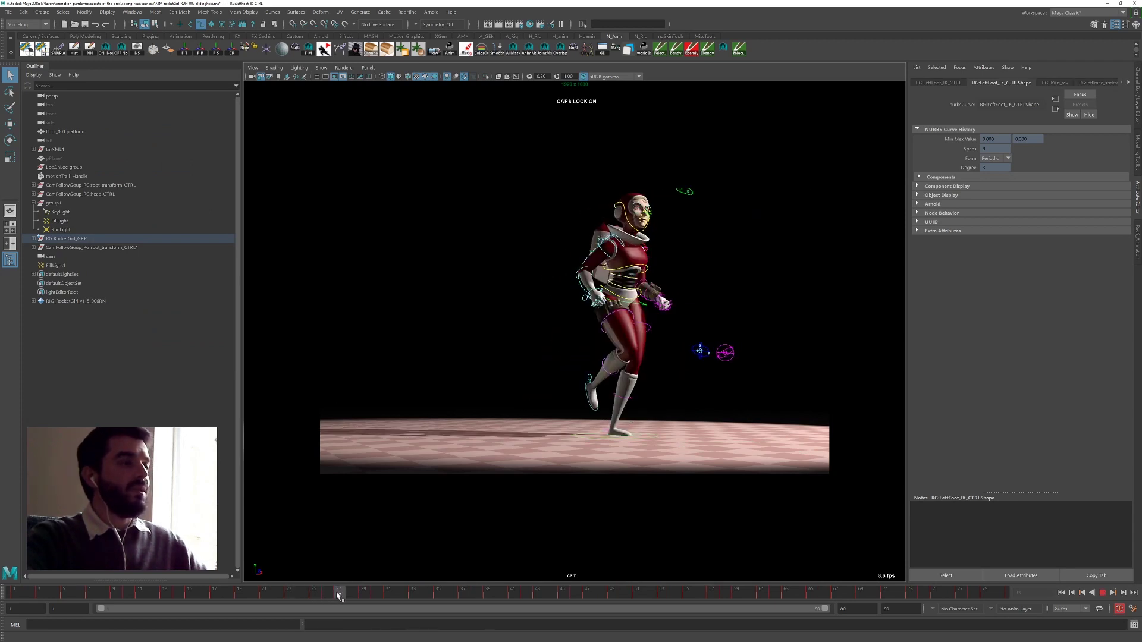
{"action": "key", "text": "alt+v"}
- Select the root transform control and examine the character's travel up to frame 46 in the four-view layout
{"action": "left_click", "coordinate": [652, 437]}
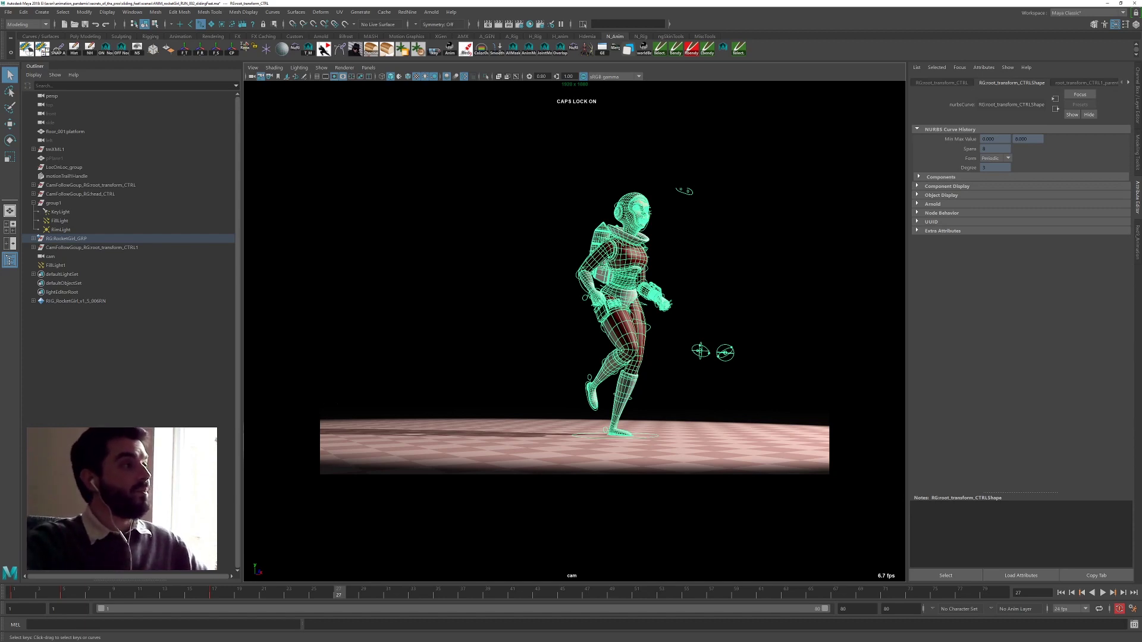
{"action": "key", "text": "alt+v"}
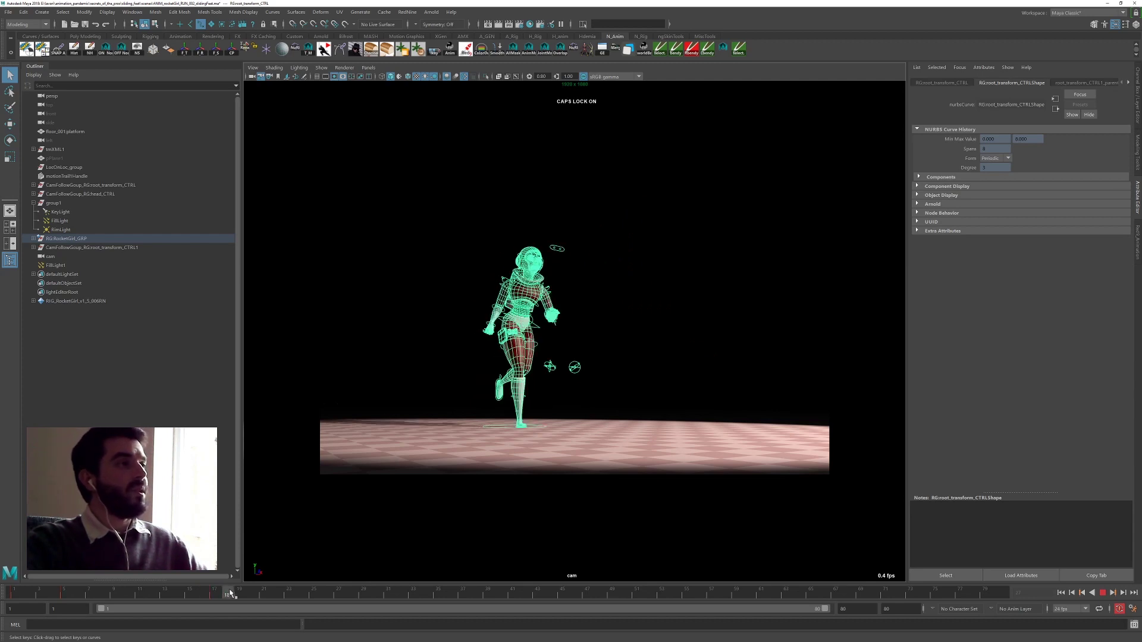
{"action": "left_click_drag", "start_coordinate": [320, 599], "coordinate": [420, 597]}
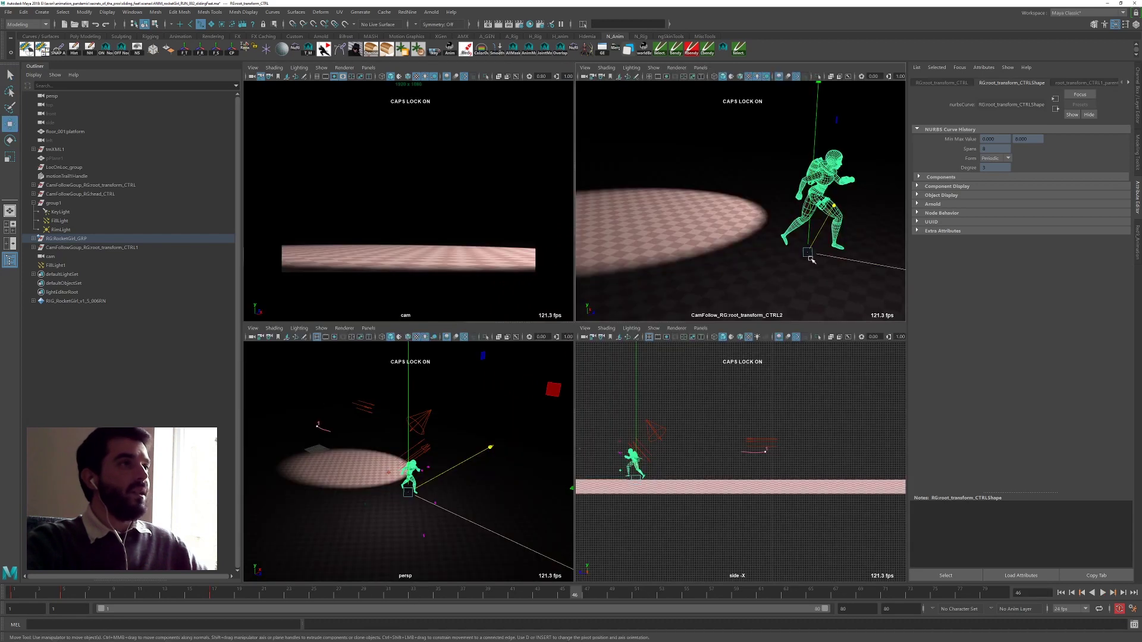
{"action": "middle_click_drag", "start_coordinate": [810, 259], "coordinate": [671, 219], "text": "alt"}
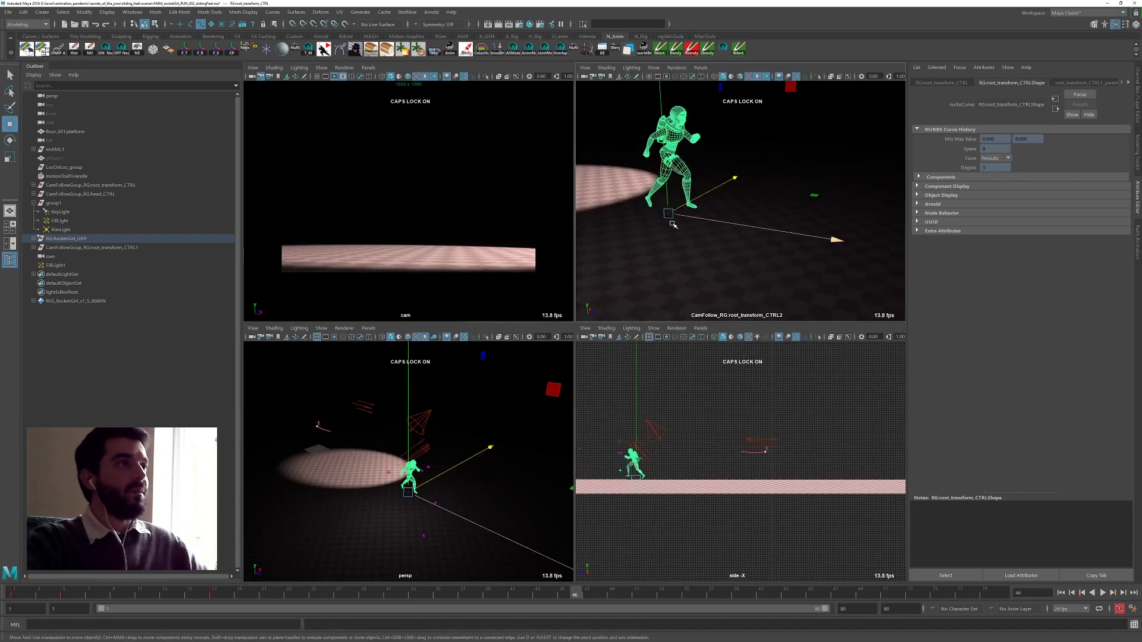
{"action": "left_click_drag", "start_coordinate": [442, 505], "coordinate": [458, 513]}
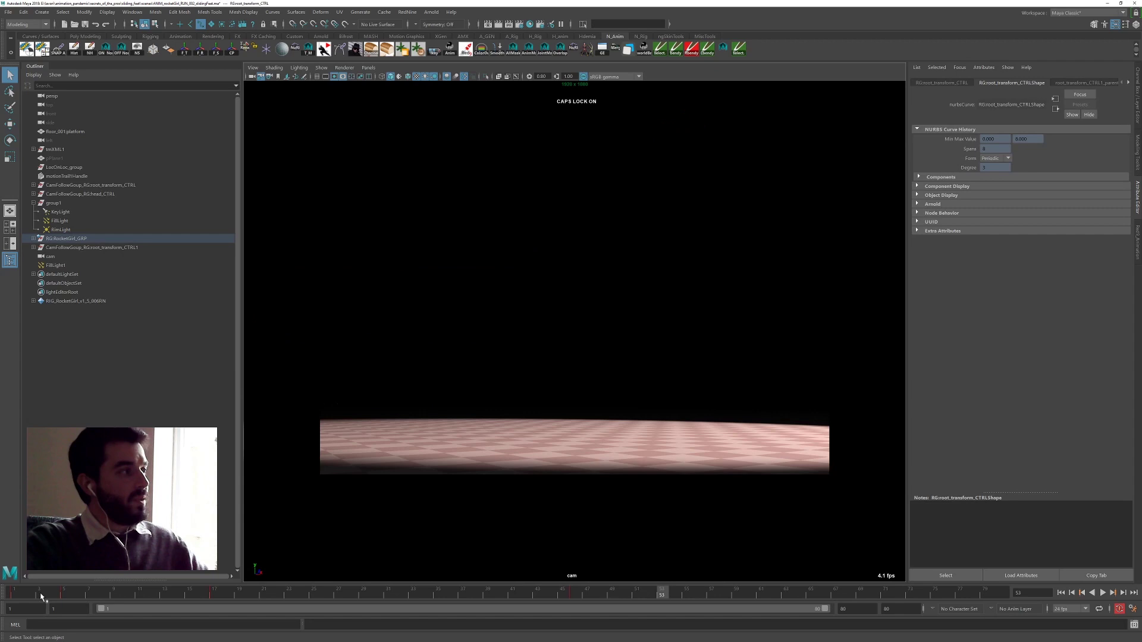
- Play the run from frame 2 in the cam view and examine the left foot IK control's contact at frame 28
{"action": "left_click_drag", "start_coordinate": [40, 595], "coordinate": [26, 594]}
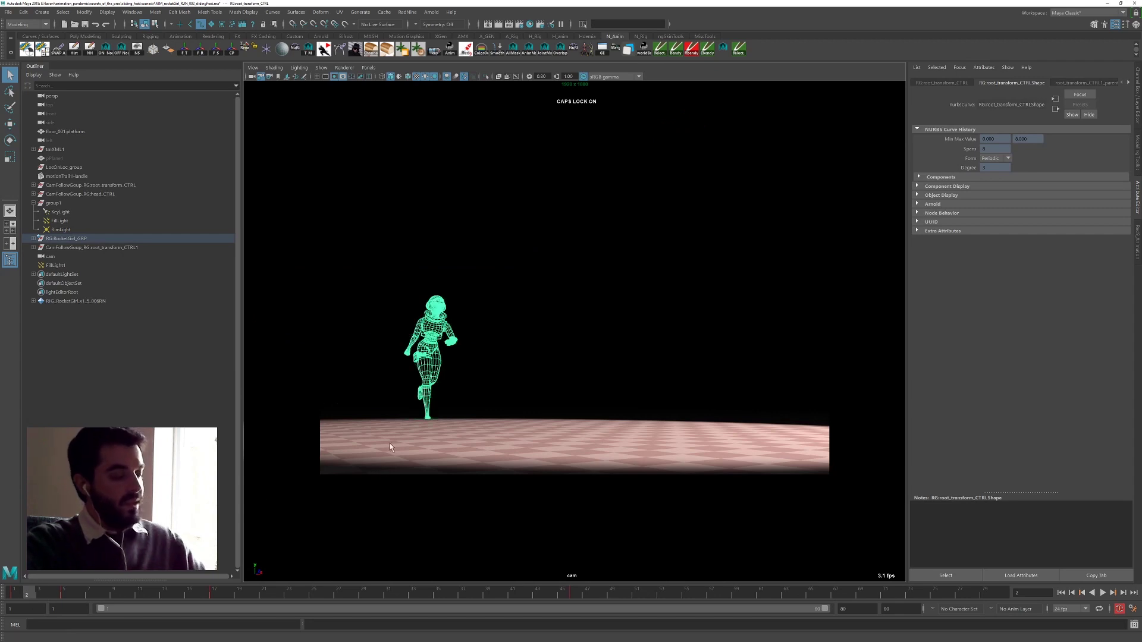
{"action": "key", "text": "alt+v"}
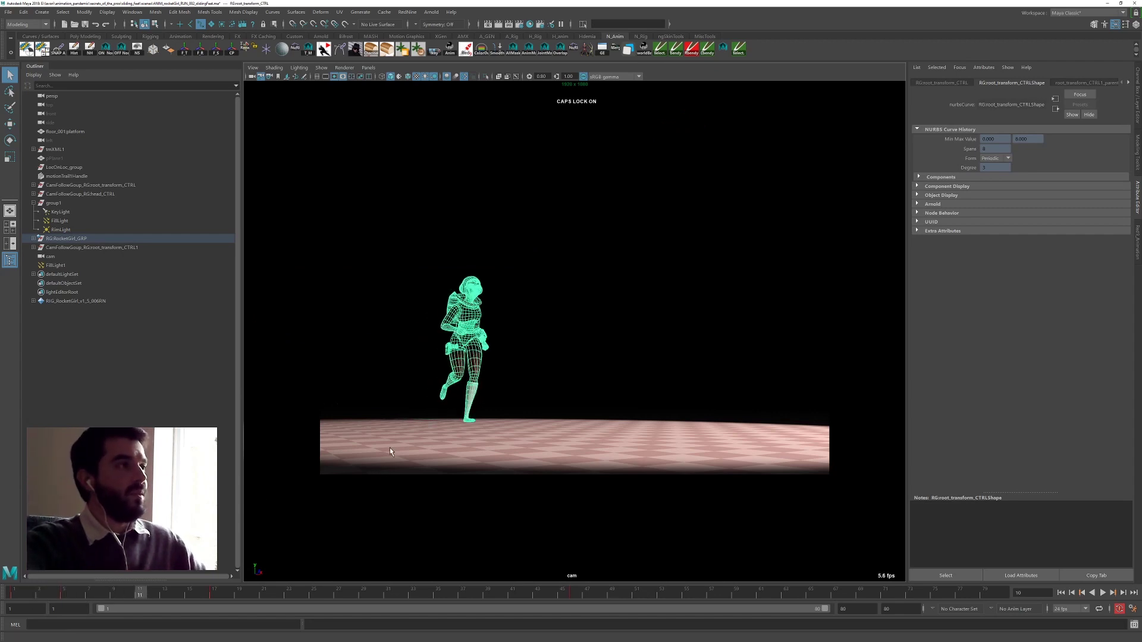
{"action": "key", "text": "alt+v"}
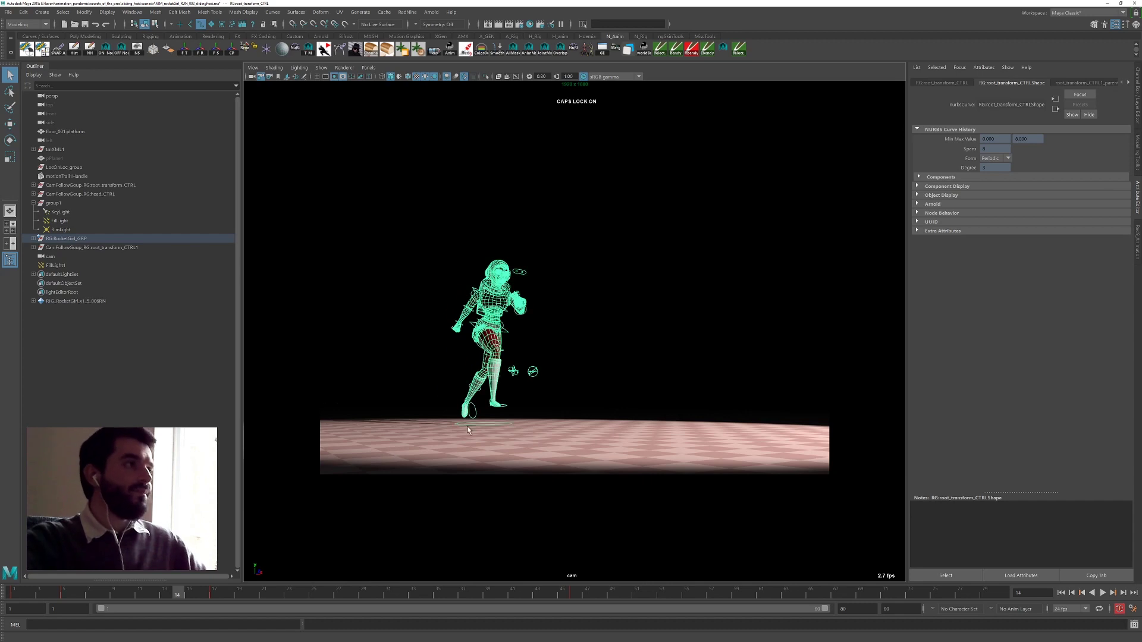
{"action": "left_click_drag", "start_coordinate": [252, 594], "coordinate": [351, 594]}
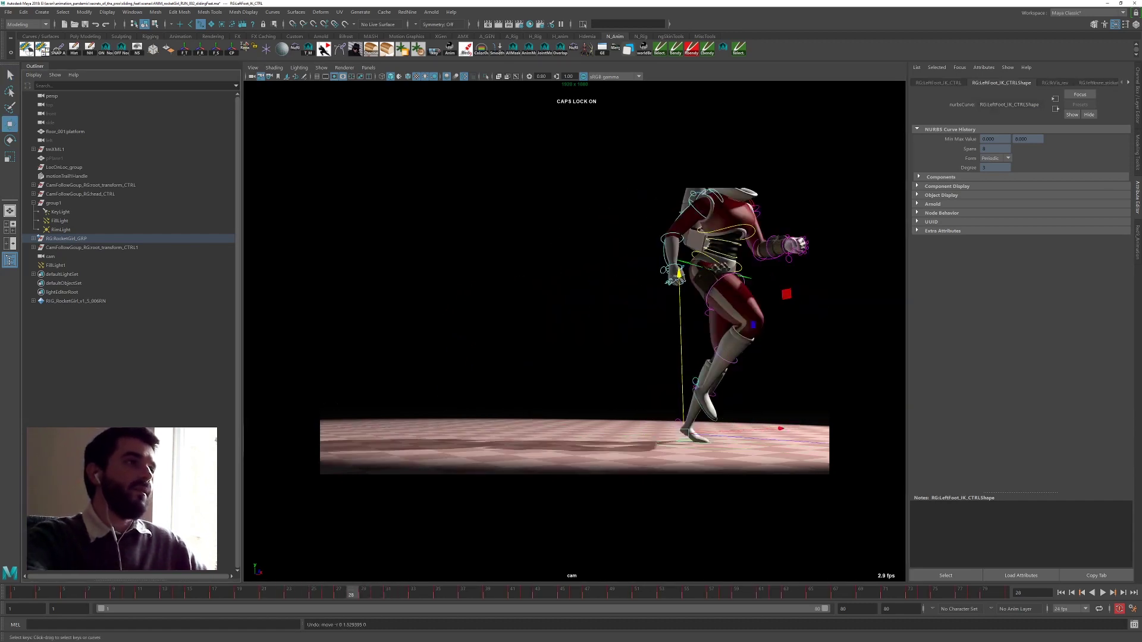
{"action": "left_click", "coordinate": [709, 462]}
{"action": "key", "text": "q"}
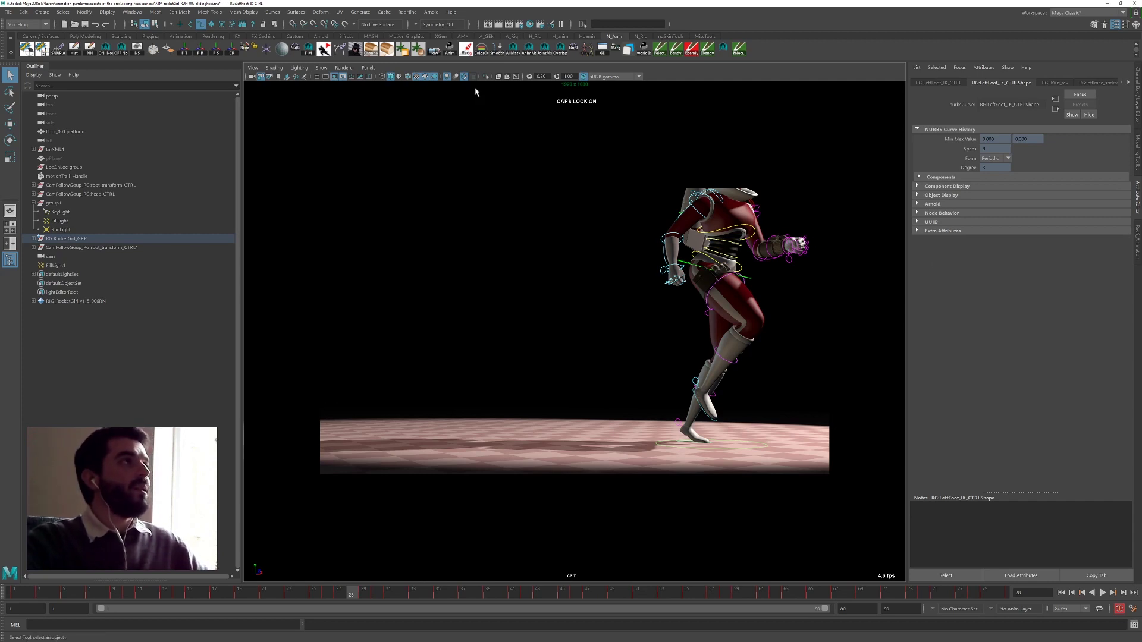
- Switch to the browser, review the Red9 StudioPack and Maya Anchor Transform pages, and return to Maya
{"action": "left_click", "coordinate": [467, 51]}
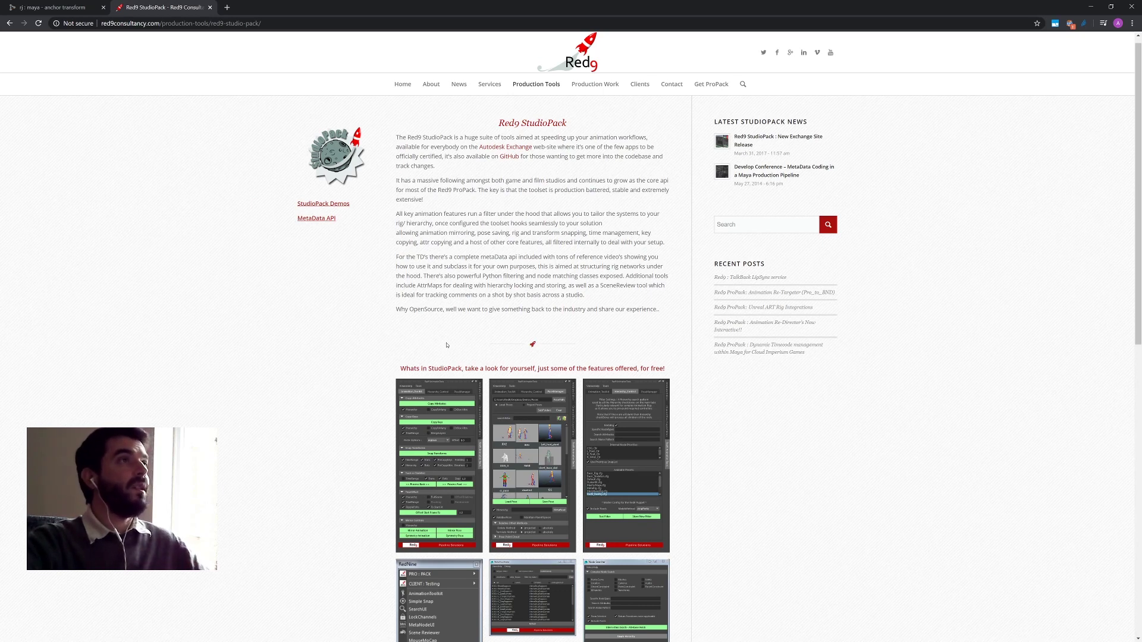
{"action": "scroll", "coordinate": [444, 333], "scroll_direction": "down", "scroll_amount": 2}
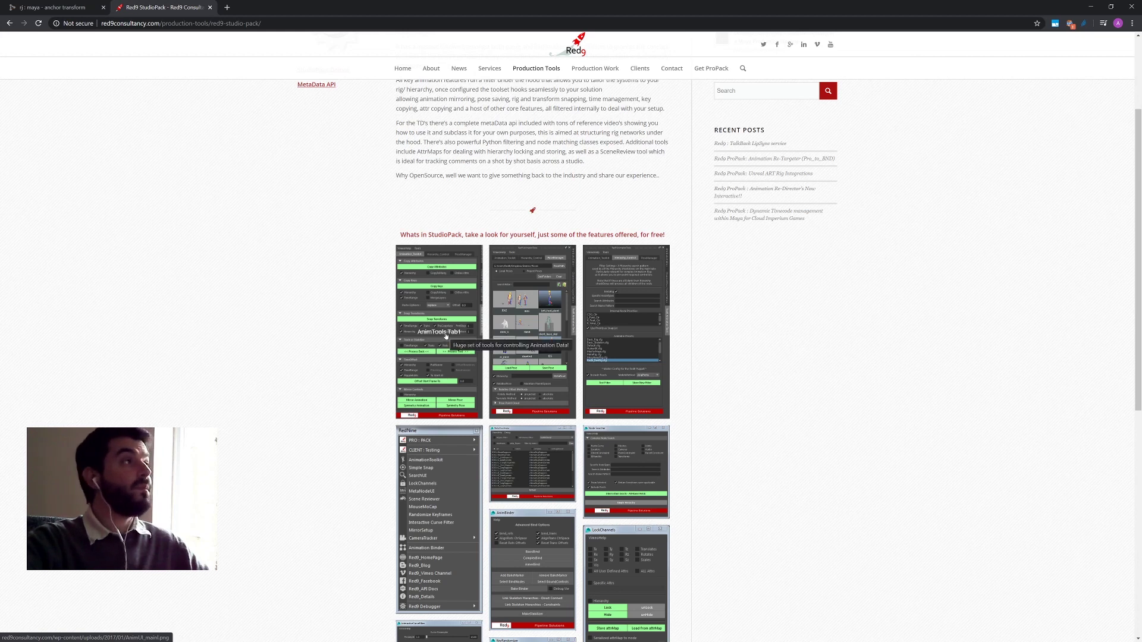
{"action": "left_click", "coordinate": [46, 9]}
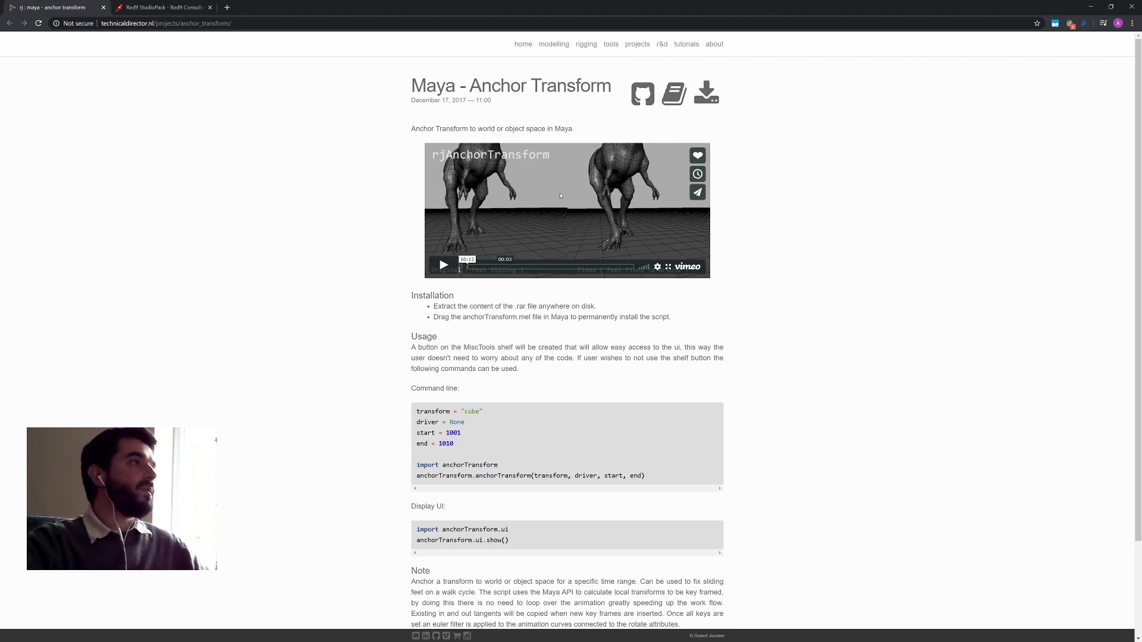
{"action": "left_click", "coordinate": [139, 8]}
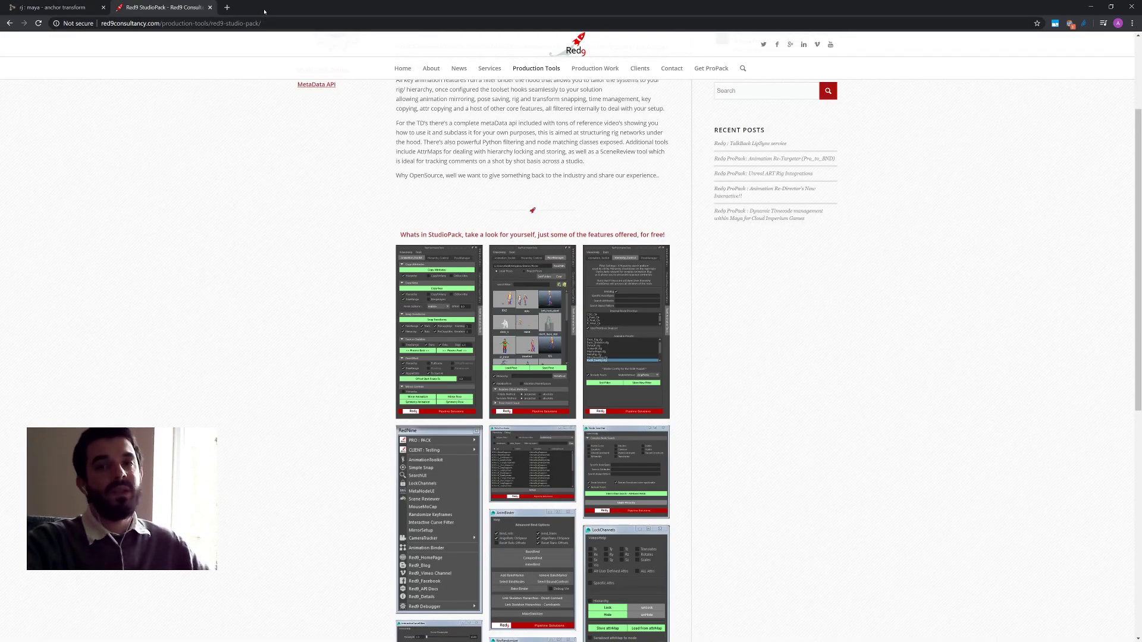
{"action": "left_click_drag", "start_coordinate": [267, 8], "coordinate": [1141, 357]}
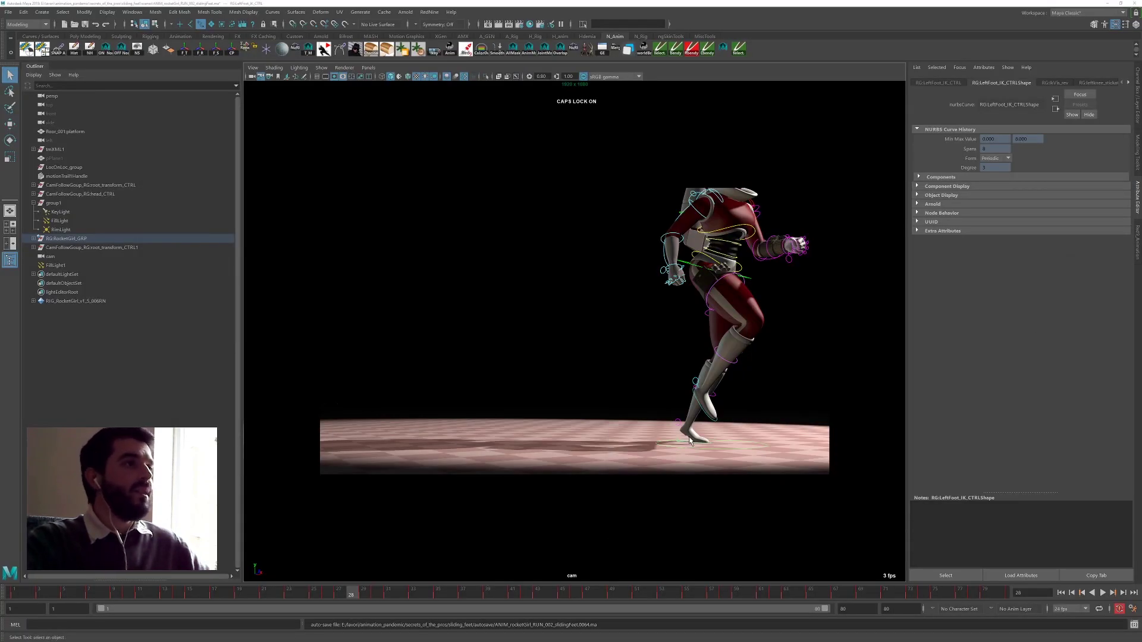
- Show the Channel Box for the left foot IK control and check its floor contact between frames 25 and 29
{"action": "key", "text": "w"}
{"action": "left_click_drag", "start_coordinate": [365, 590], "coordinate": [316, 598]}
{"action": "key", "text": "ctrl+a"}
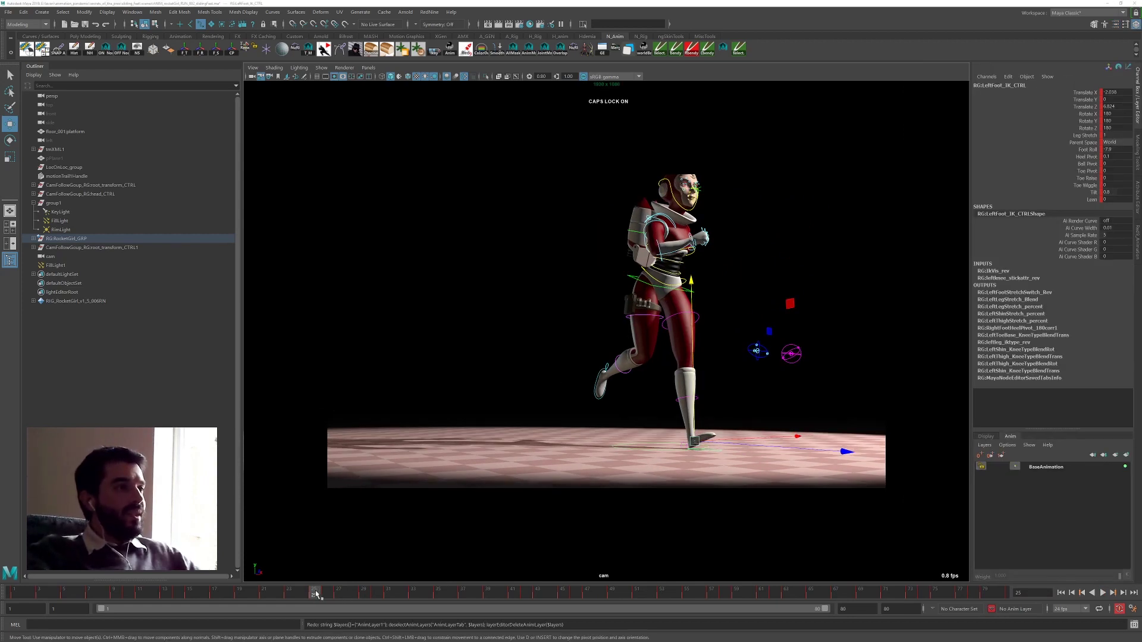
{"action": "key", "text": "alt+v"}
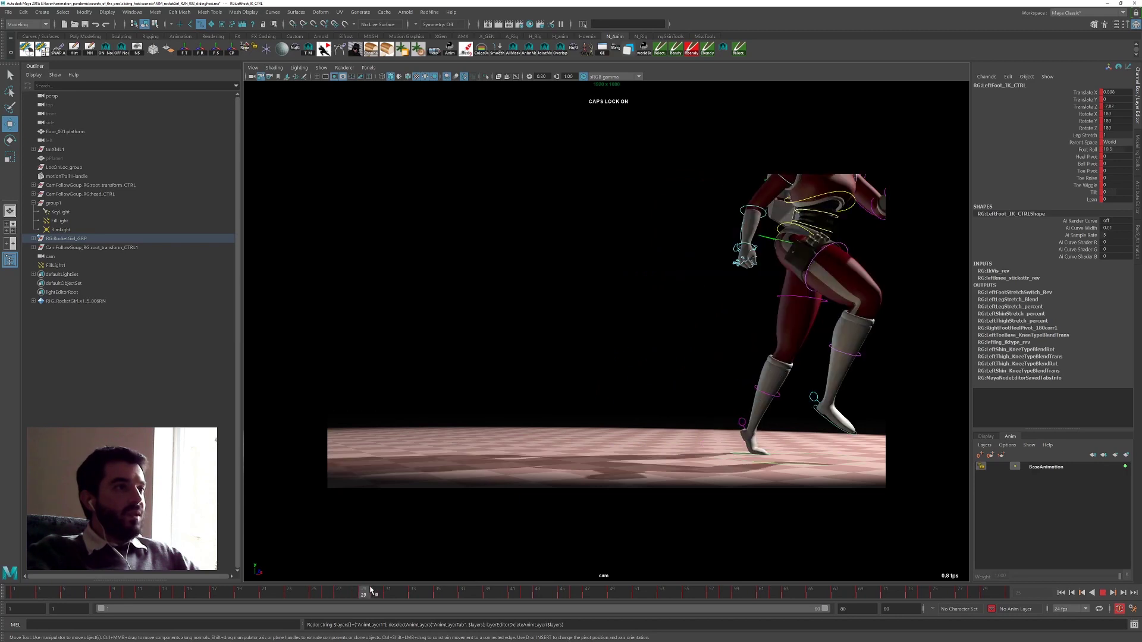
{"action": "mouse_move", "coordinate": [370, 587]}
{"action": "left_mouse_down"}
{"action": "mouse_move", "coordinate": [309, 591]}
{"action": "mouse_move", "coordinate": [336, 591]}
{"action": "left_mouse_up"}
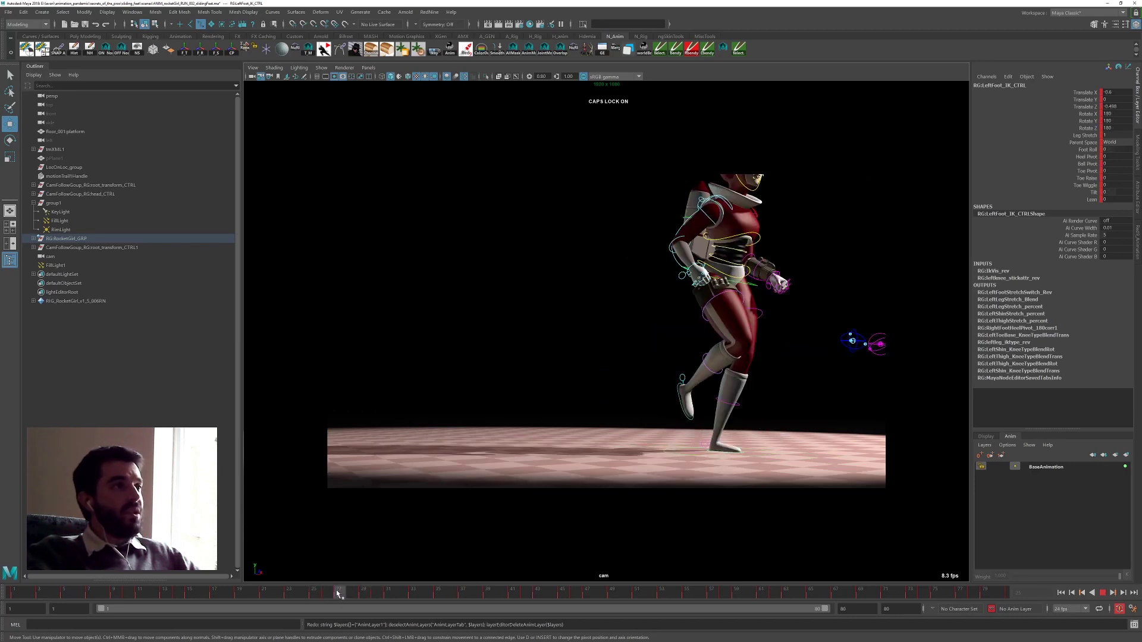
{"action": "key", "text": "alt+v"}
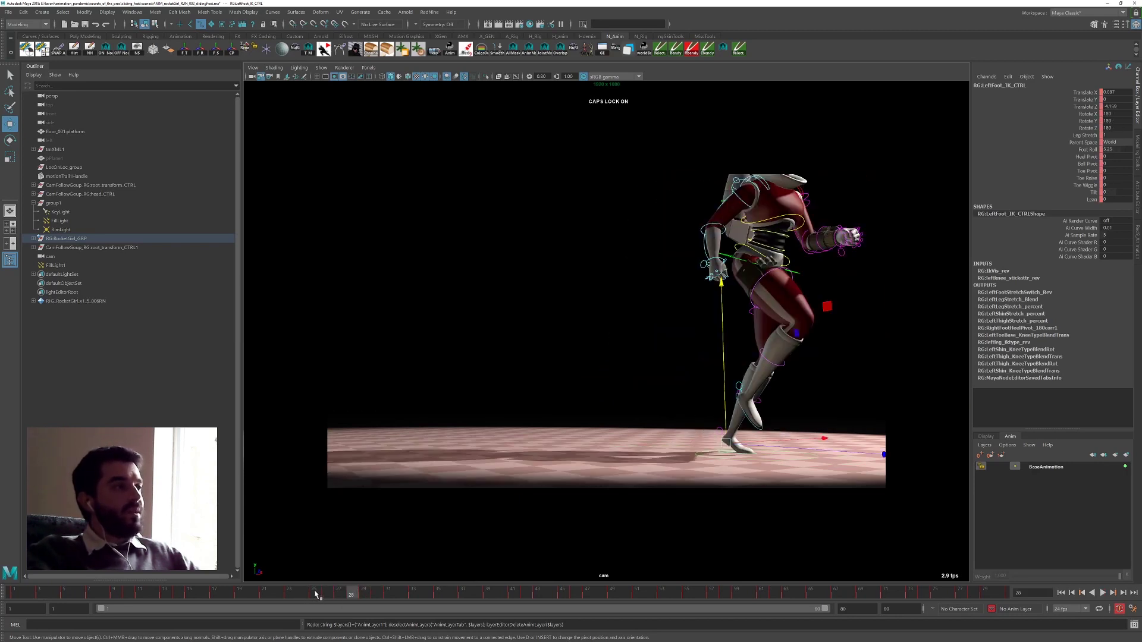
- Select the left foot's contact range on the timeline from frame 25 through 28
{"action": "left_click_drag", "start_coordinate": [311, 594], "coordinate": [354, 593], "text": "shift"}
{"action": "key", "text": "alt+v"}
{"action": "key", "text": "alt+v"}
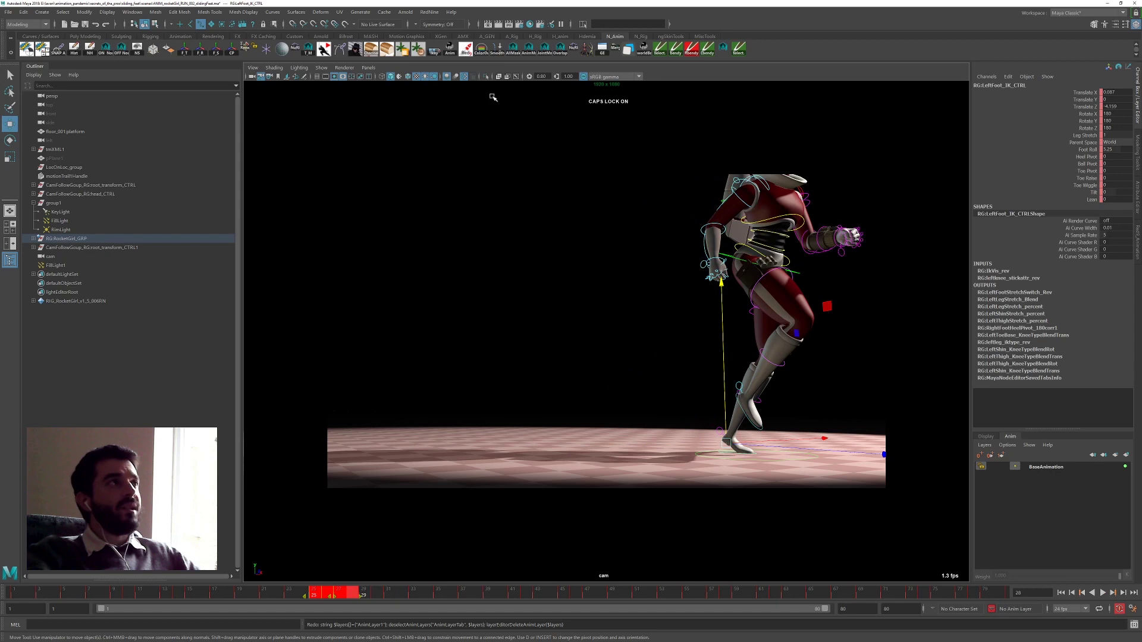
- Open the Red9 AnimationToolkit and keep TimeRange enabled for Track or Stabilize
{"action": "left_click", "coordinate": [429, 13]}
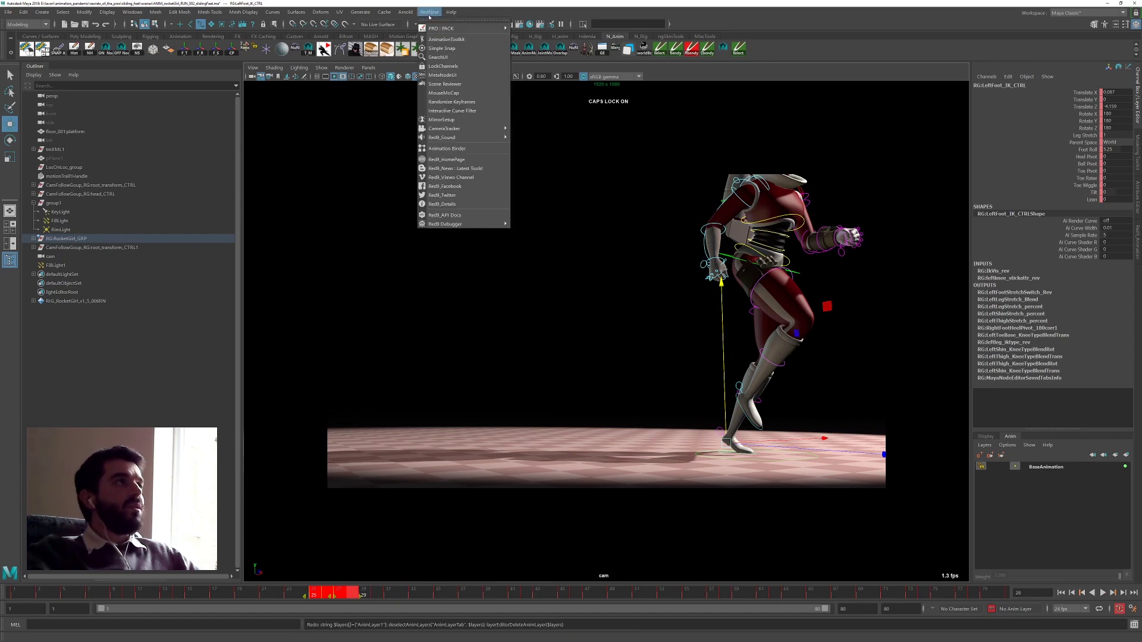
{"action": "left_click", "coordinate": [451, 40]}
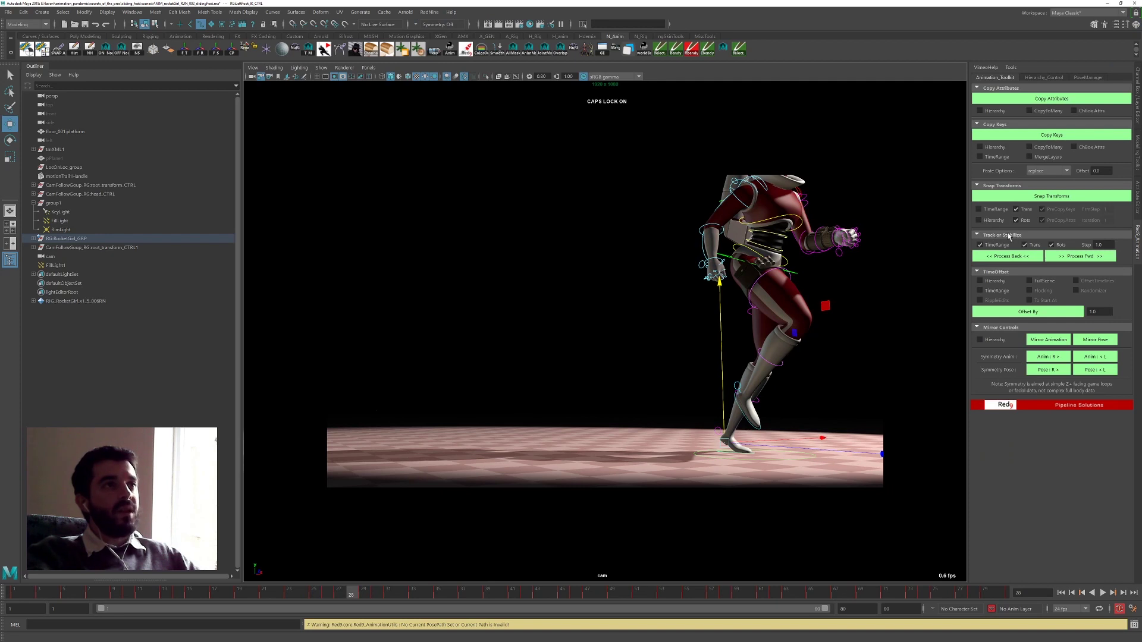
{"action": "left_click", "coordinate": [985, 247]}
{"action": "left_click", "coordinate": [985, 247]}
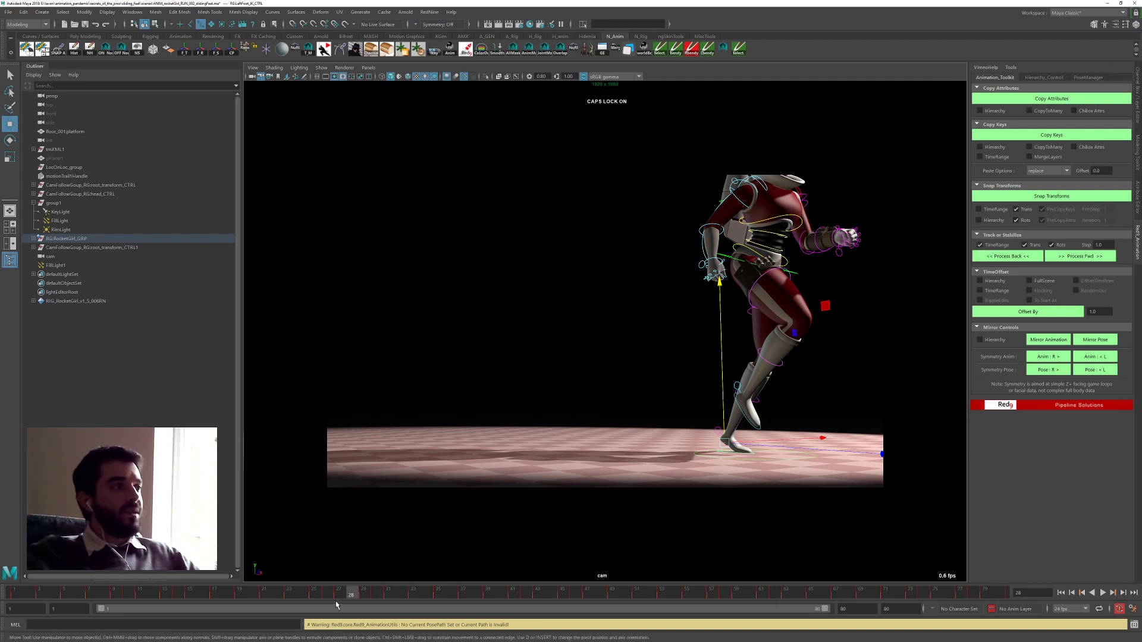
- Stabilize the left foot IK control over frames 25 through 28 by processing backward from frame 28
{"action": "left_click_drag", "start_coordinate": [312, 594], "coordinate": [357, 592], "text": "shift"}
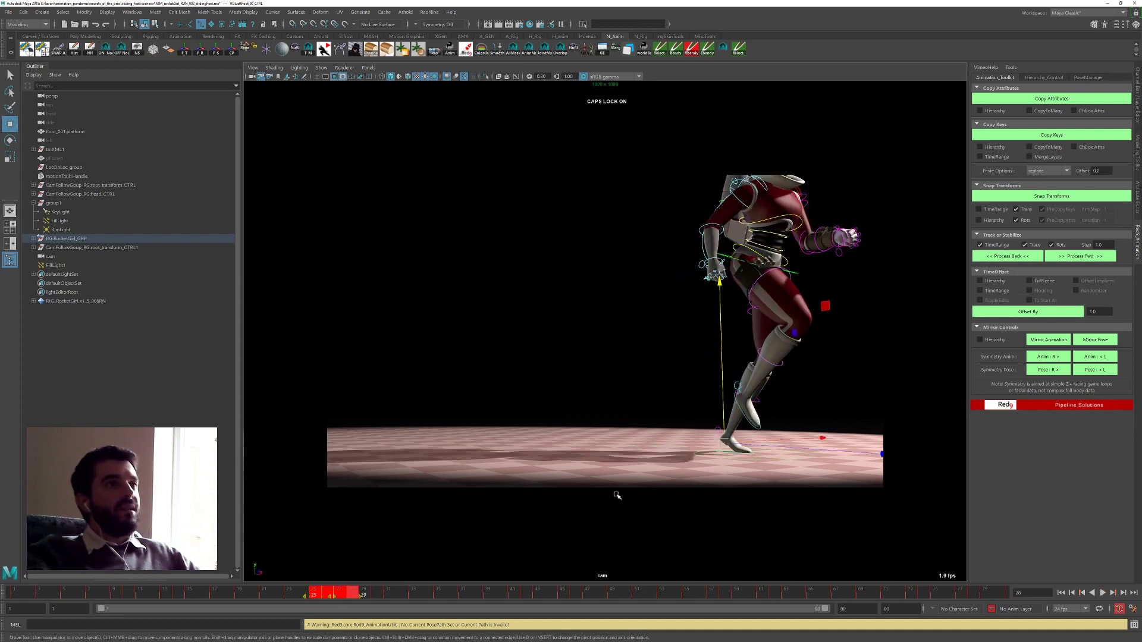
{"action": "left_click", "coordinate": [1010, 257]}
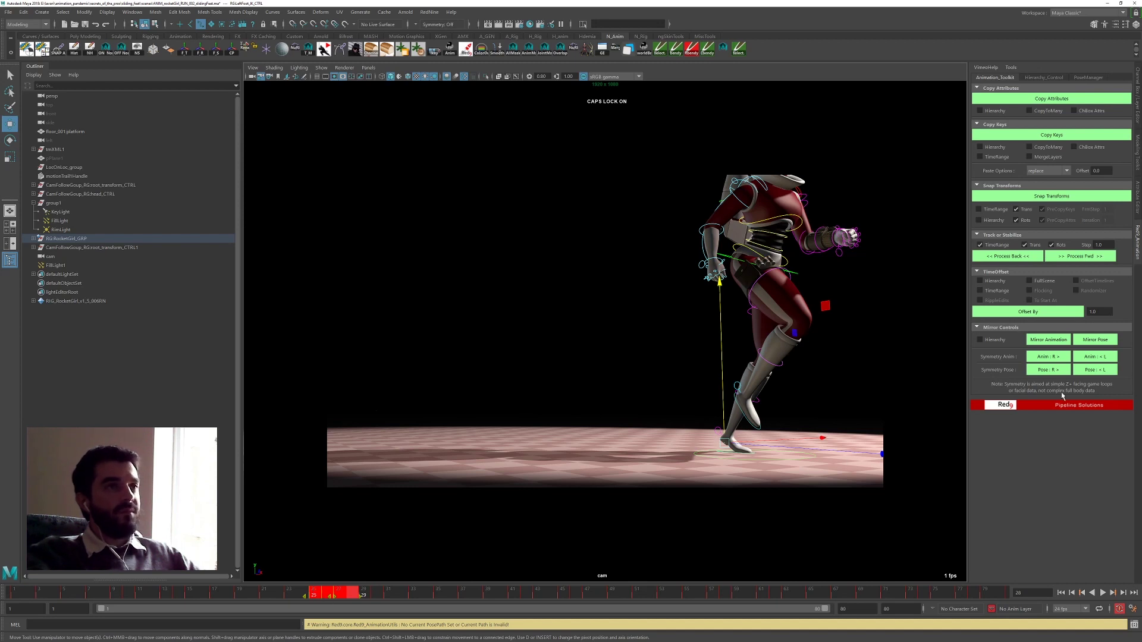
{"action": "left_click", "coordinate": [1032, 260]}
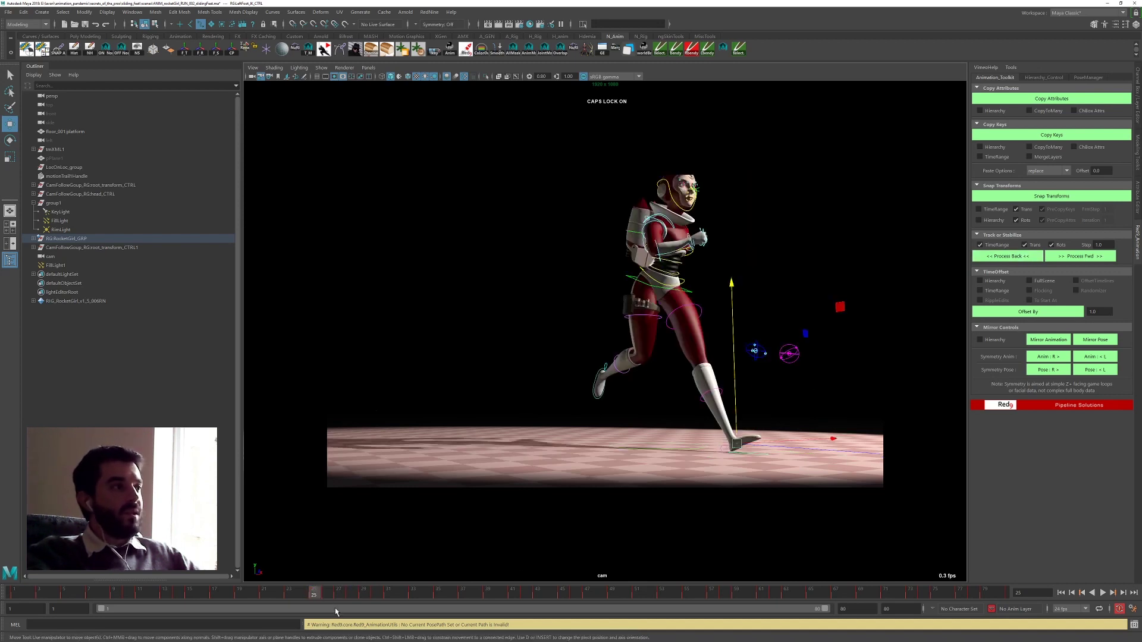
- Scrub between frames 23 and 28 to check whether the stabilized left foot stays planted during contact
{"action": "key", "text": "alt+v"}
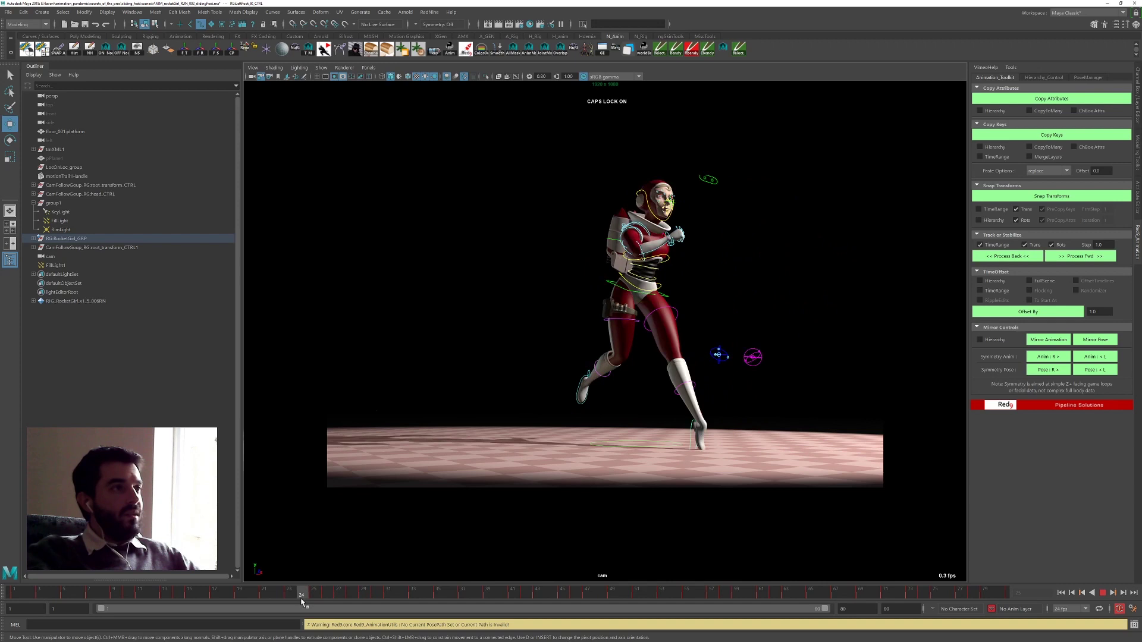
{"action": "left_click", "coordinate": [305, 598]}
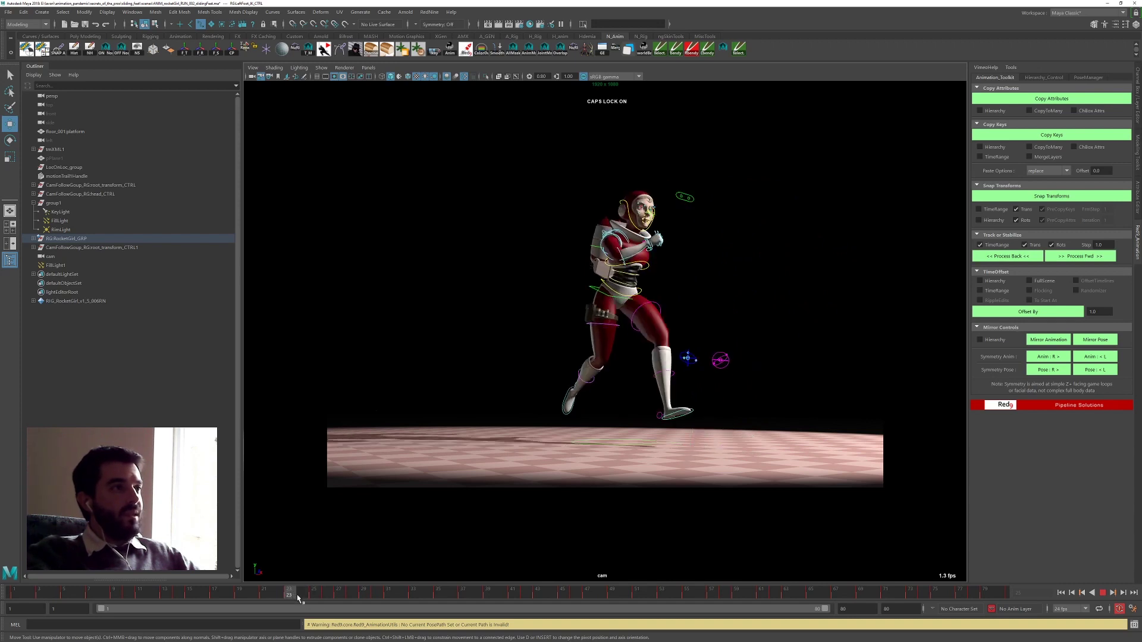
{"action": "left_click_drag", "start_coordinate": [305, 596], "coordinate": [351, 596]}
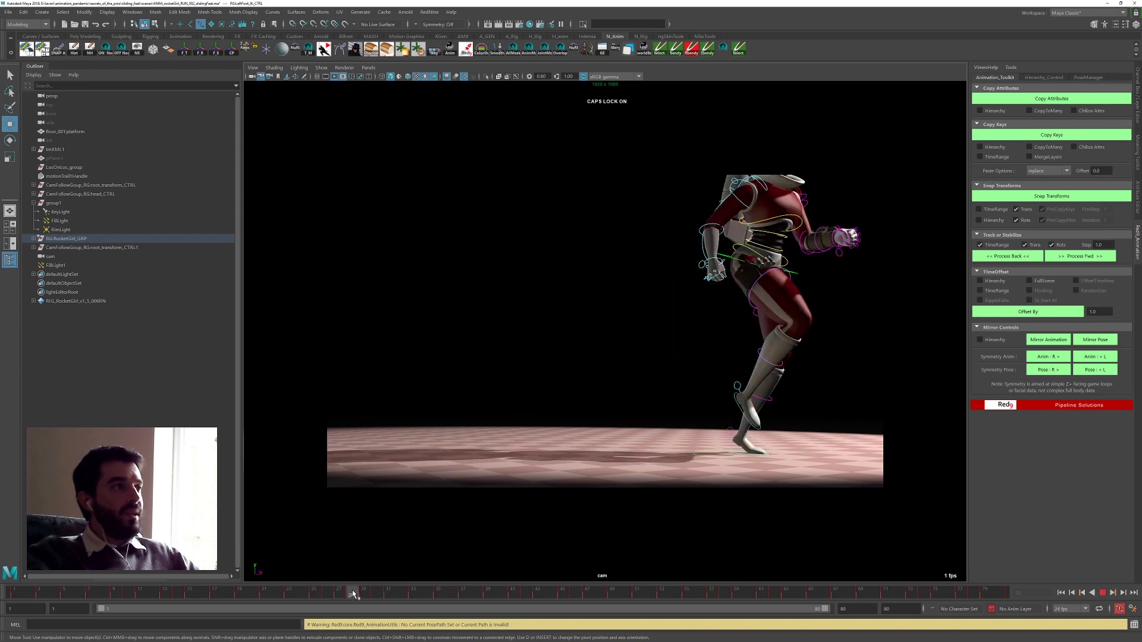
{"action": "left_click_drag", "start_coordinate": [352, 594], "coordinate": [326, 594]}
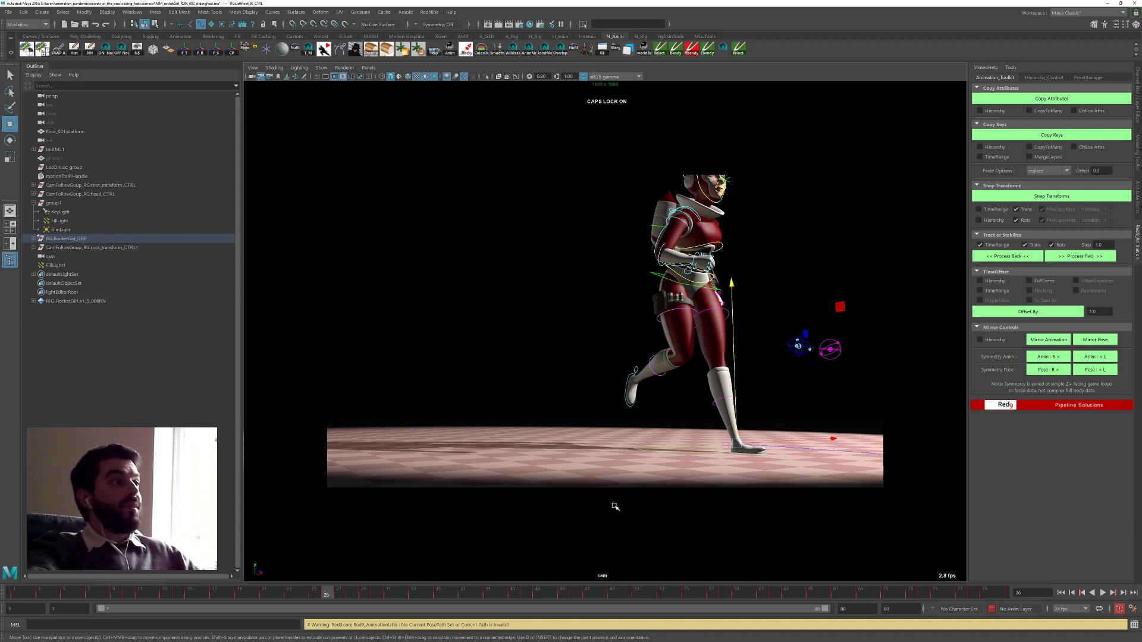
- Show a smaller Rotate manipulator on the left foot control and examine its orientation on frames 23, 24 and 25
{"action": "mouse_move", "coordinate": [291, 592]}
{"action": "left_mouse_down"}
{"action": "mouse_move", "coordinate": [316, 590]}
{"action": "mouse_move", "coordinate": [301, 593]}
{"action": "left_mouse_up"}
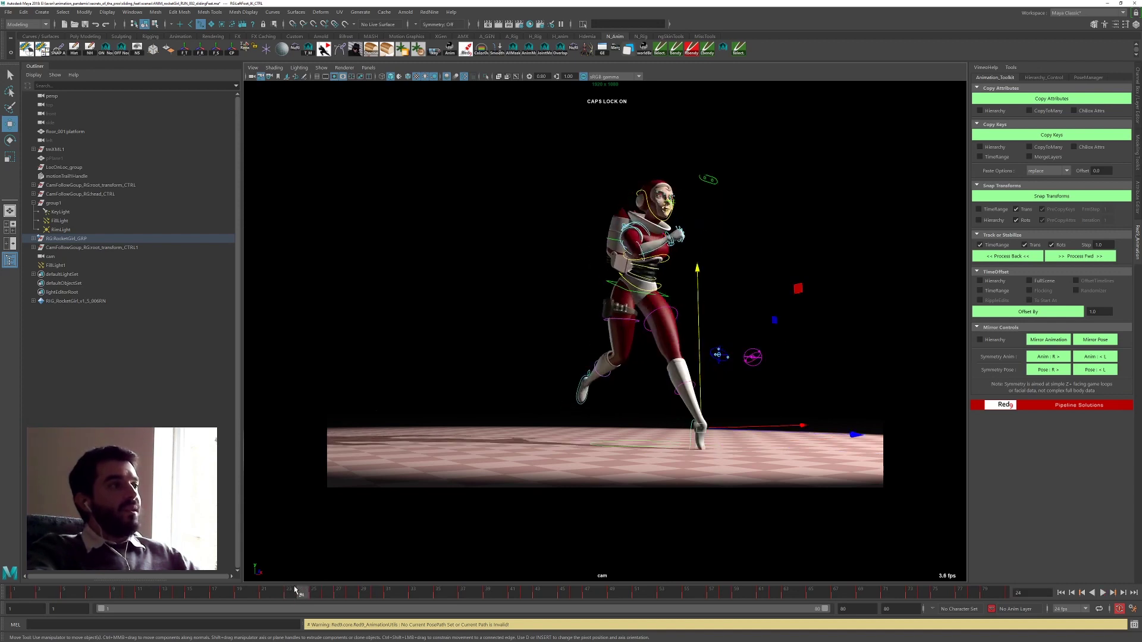
{"action": "key", "text": "e"}
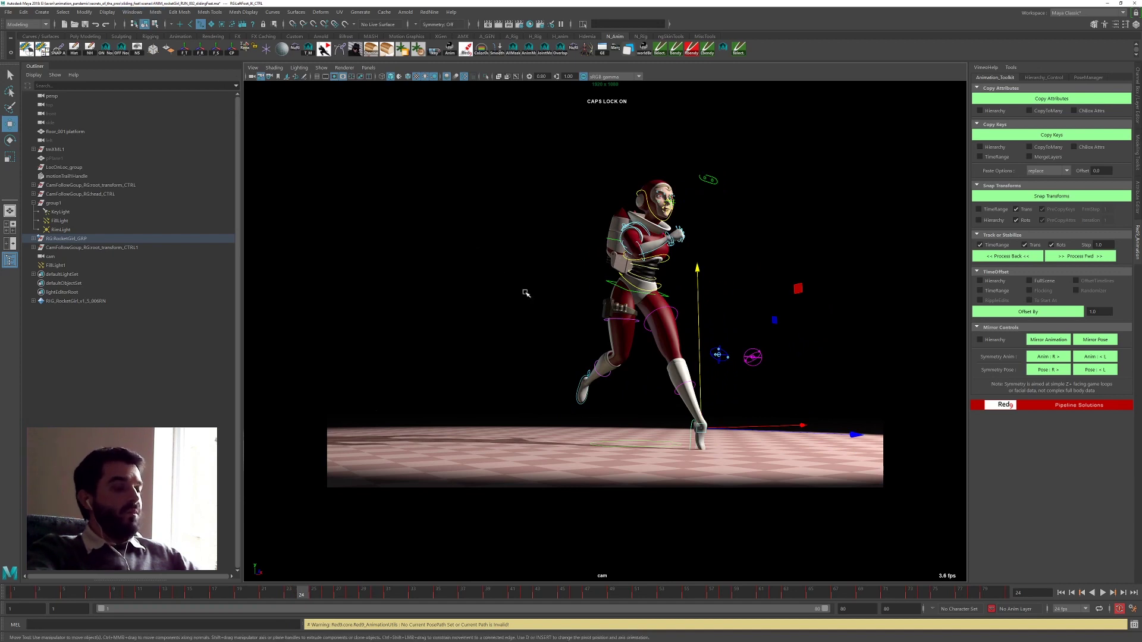
{"action": "left_click_drag", "start_coordinate": [529, 295], "coordinate": [562, 288]}
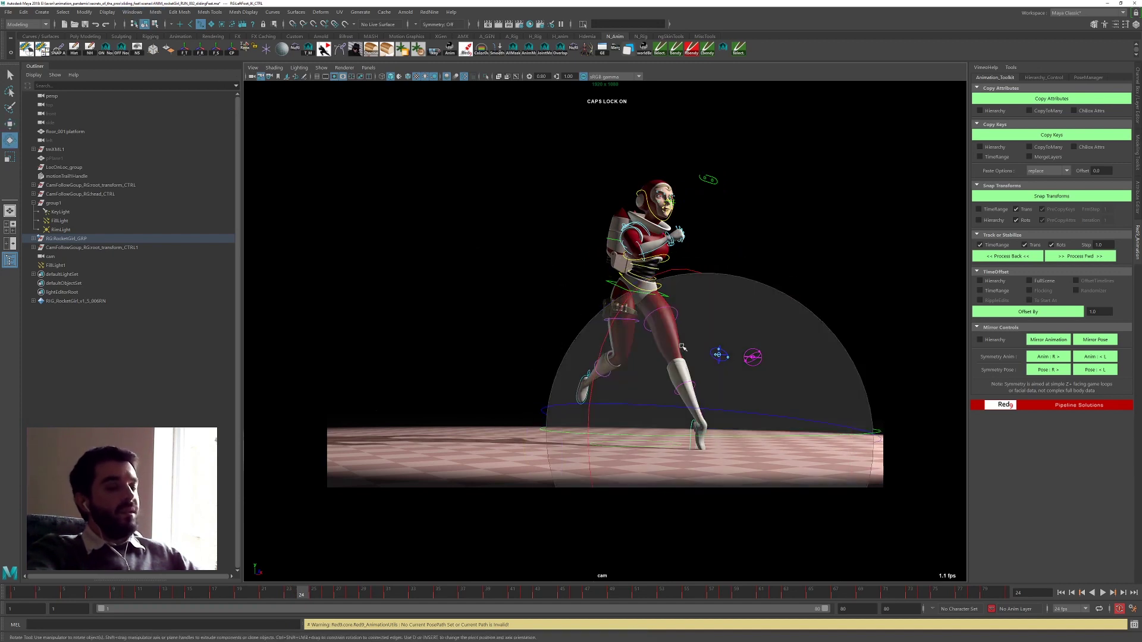
{"action": "key", "text": "minus"}
{"action": "key", "text": "minus"}
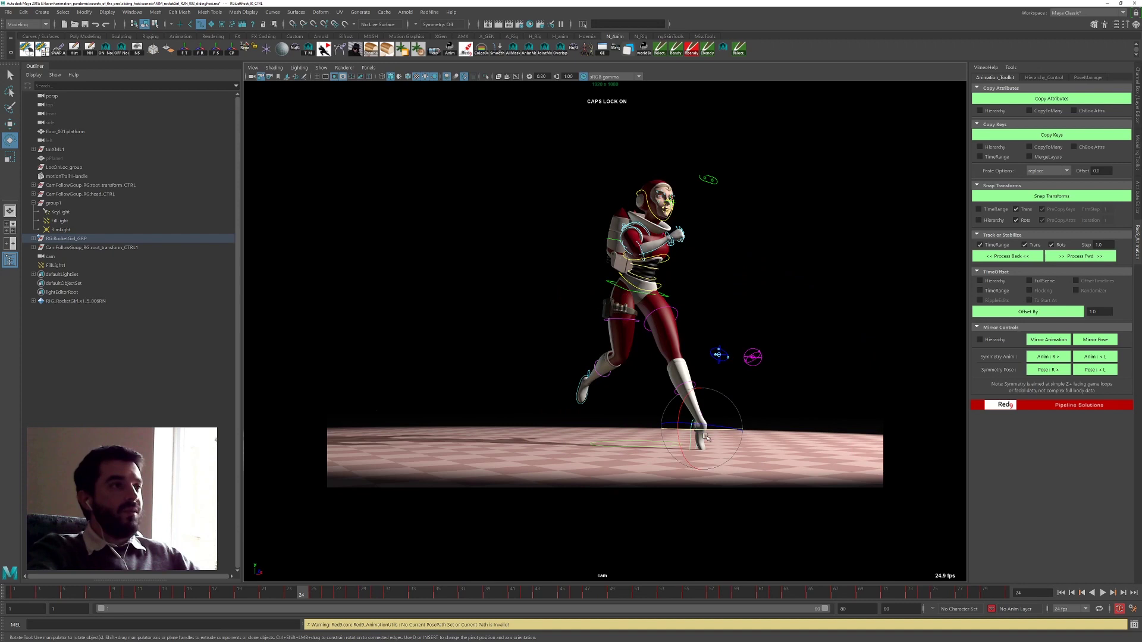
{"action": "left_click", "coordinate": [291, 596]}
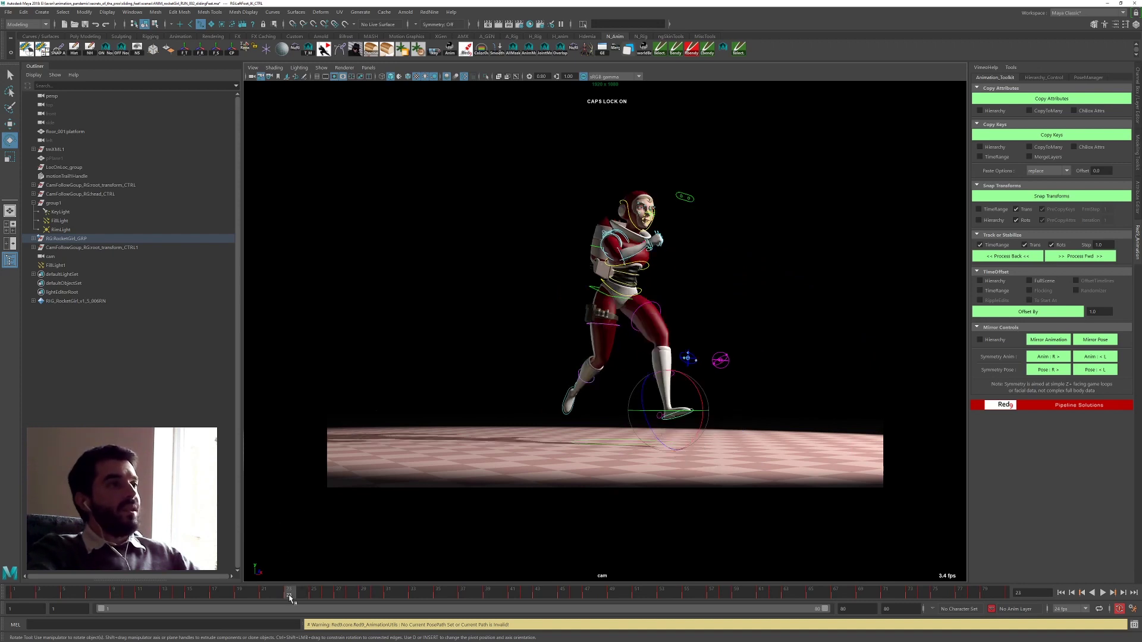
{"action": "left_click", "coordinate": [314, 595]}
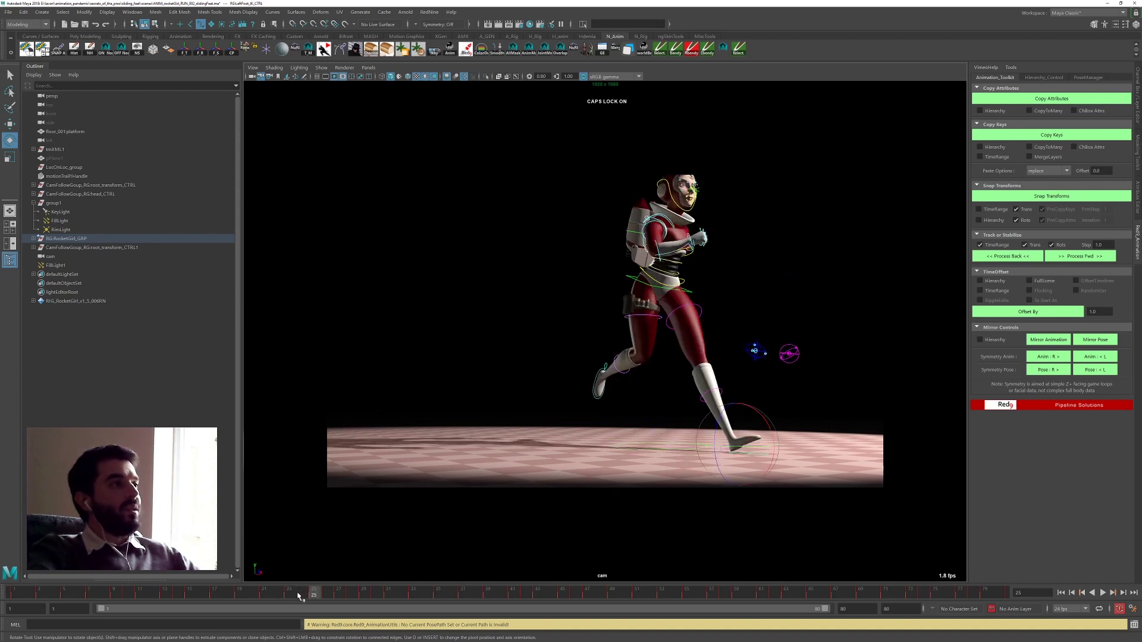
{"action": "left_click", "coordinate": [296, 595]}
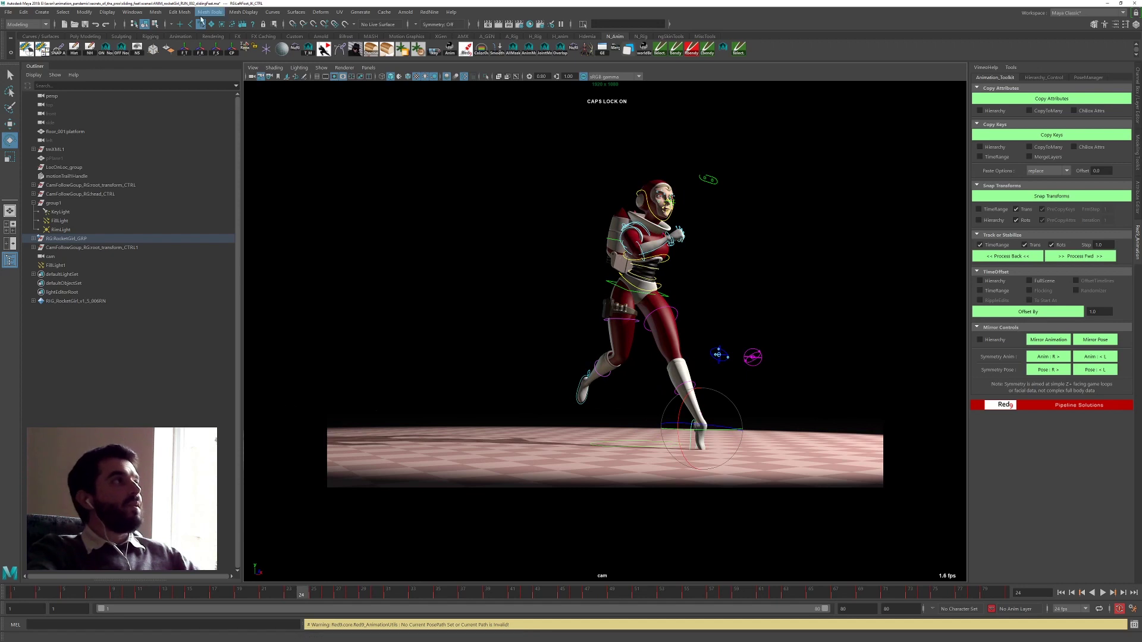
- Open the Graph Editor and apply the Euler Filter to the left foot IK control's Rotate X, Y and Z curves
{"action": "left_click", "coordinate": [602, 49]}
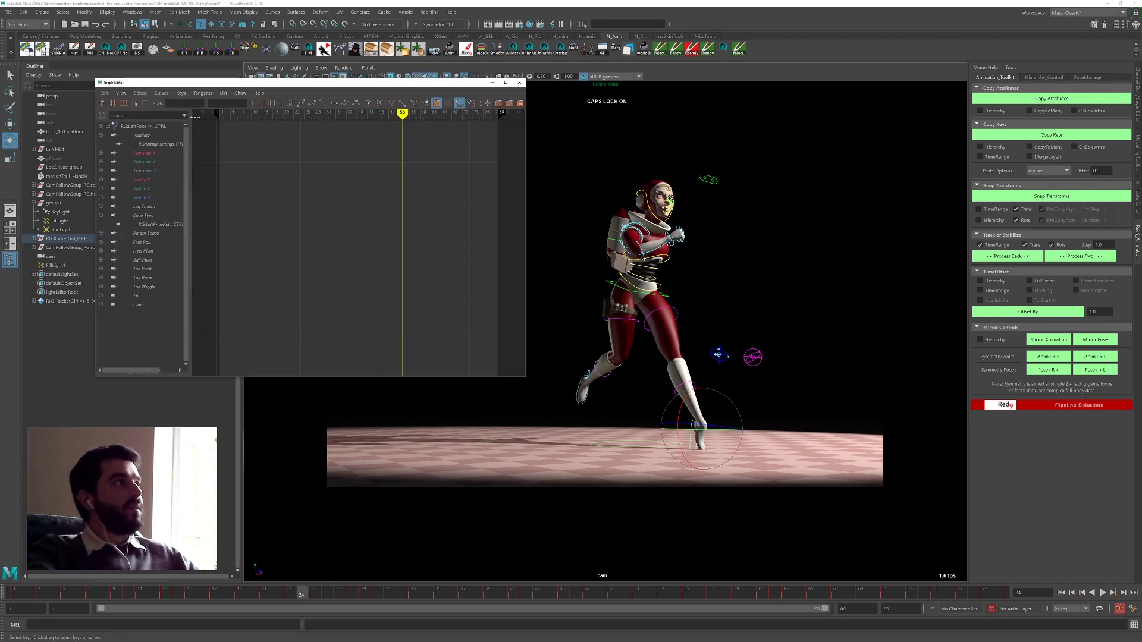
{"action": "left_click", "coordinate": [143, 180]}
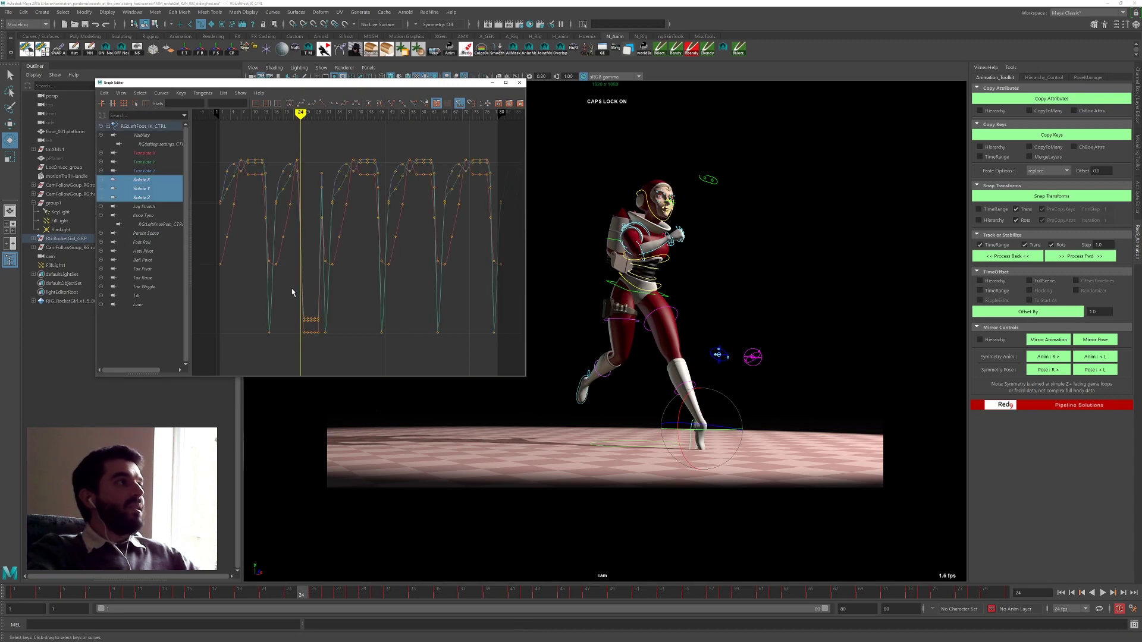
{"action": "left_click_drag", "start_coordinate": [291, 289], "coordinate": [319, 334]}
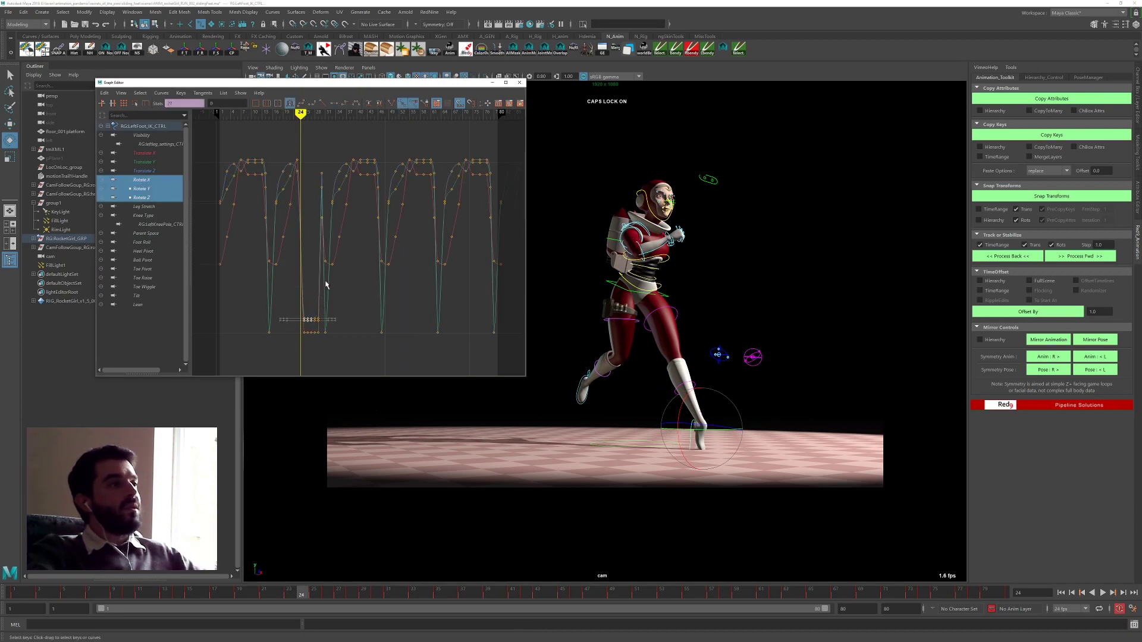
{"action": "left_click", "coordinate": [163, 93]}
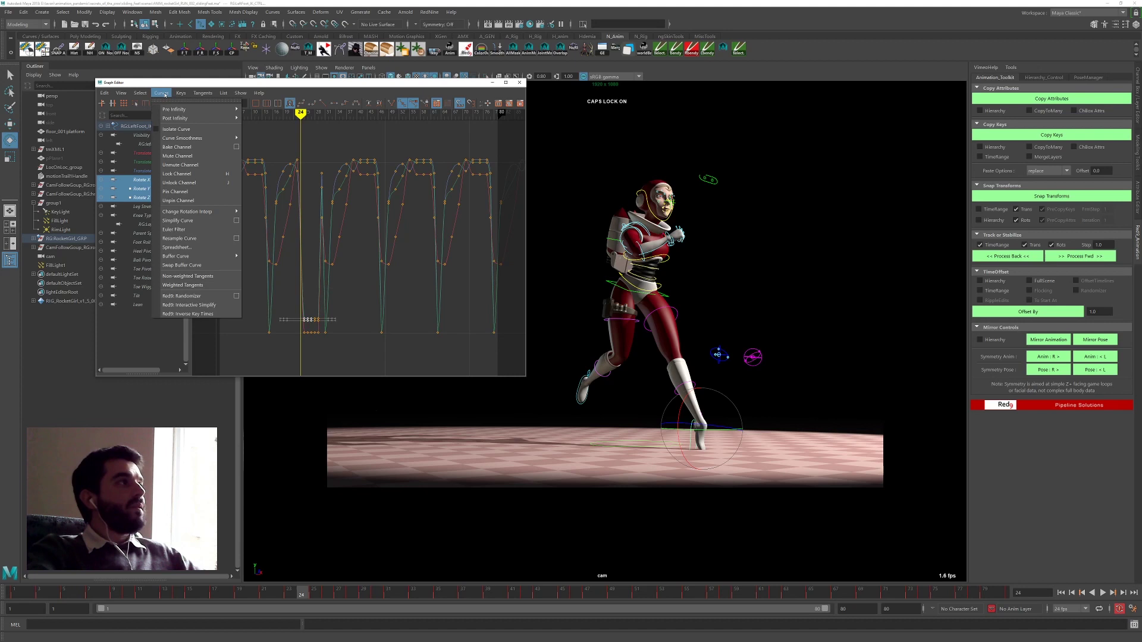
{"action": "left_click", "coordinate": [178, 230]}
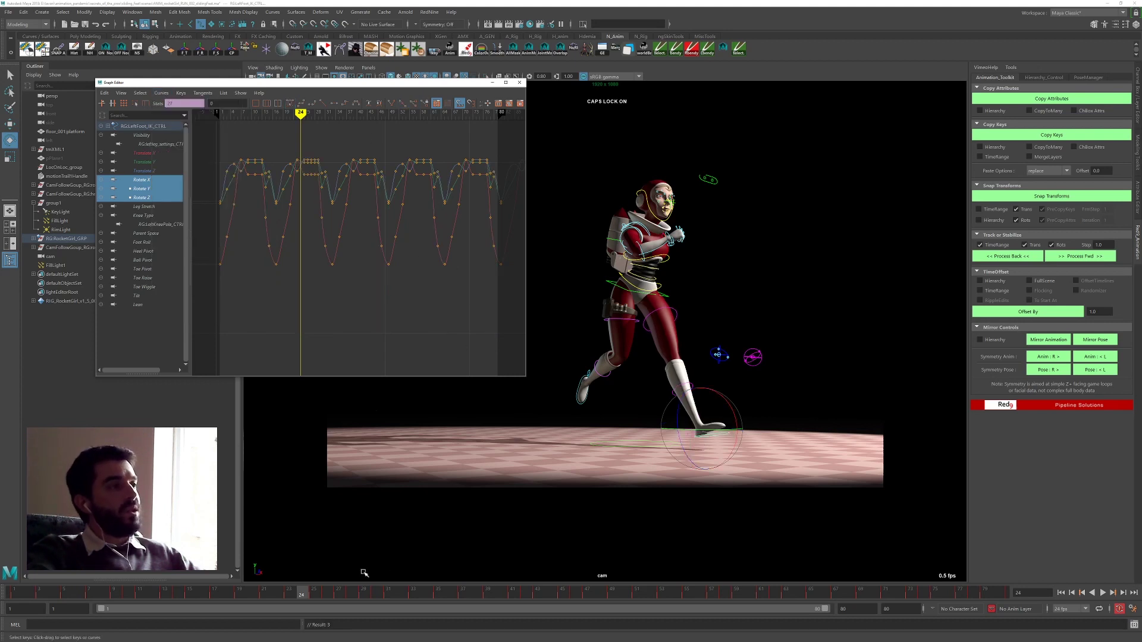
- Move through the frames around 24 and 25 to check the left foot's rotation with the filtered curves
{"action": "middle_click", "coordinate": [352, 535]}
{"action": "key", "text": "comma"}
{"action": "key", "text": "comma"}
{"action": "key", "text": "comma"}
{"action": "key", "text": "period"}
{"action": "key", "text": "period"}
{"action": "key", "text": "period"}
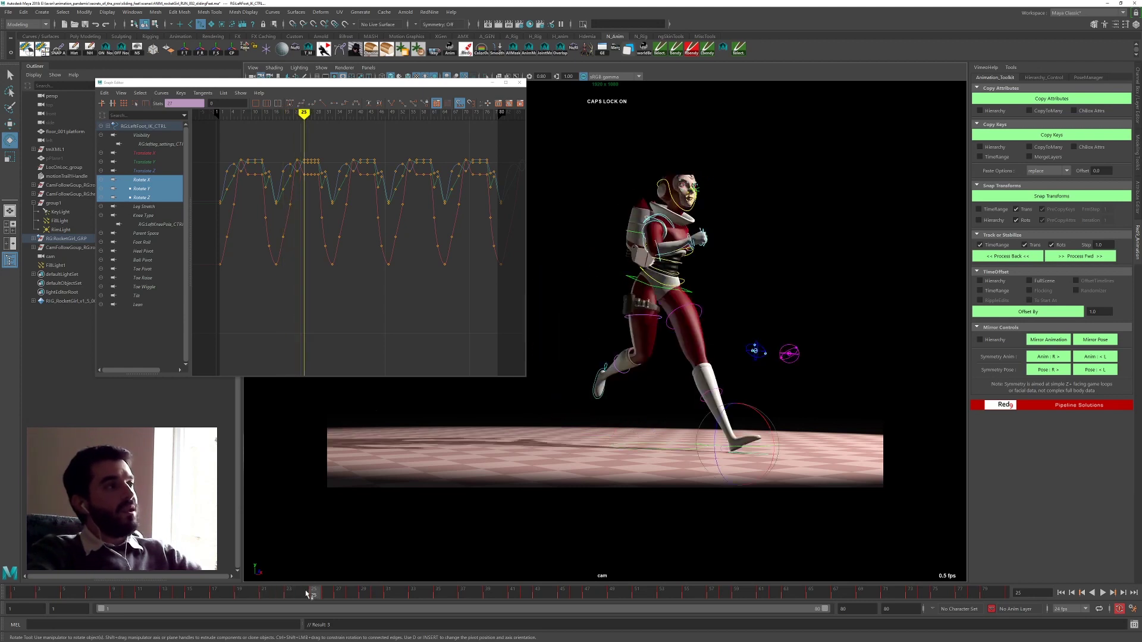
{"action": "key", "text": "alt+v"}
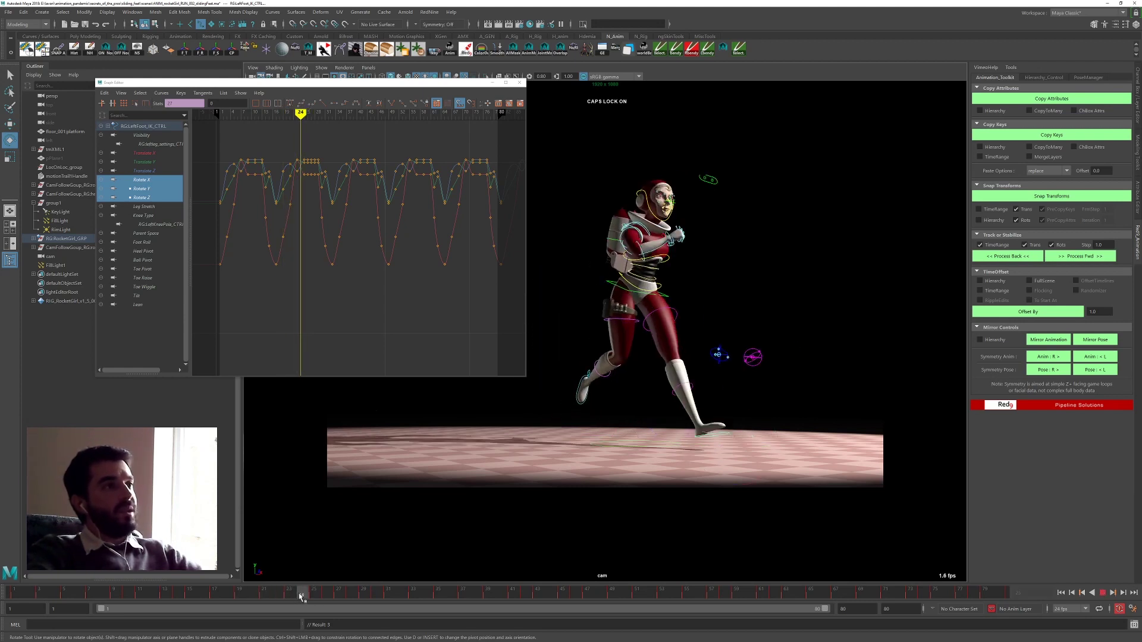